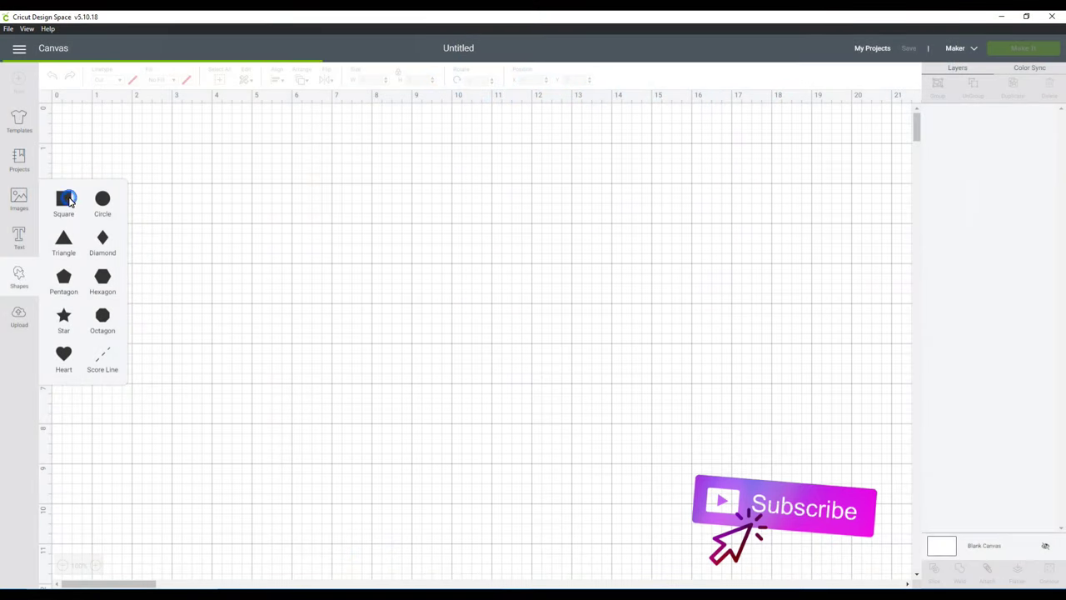
# - Add a square and resize it to a 14 × 9.5-inch rectangle
pyautogui.click(69, 202)
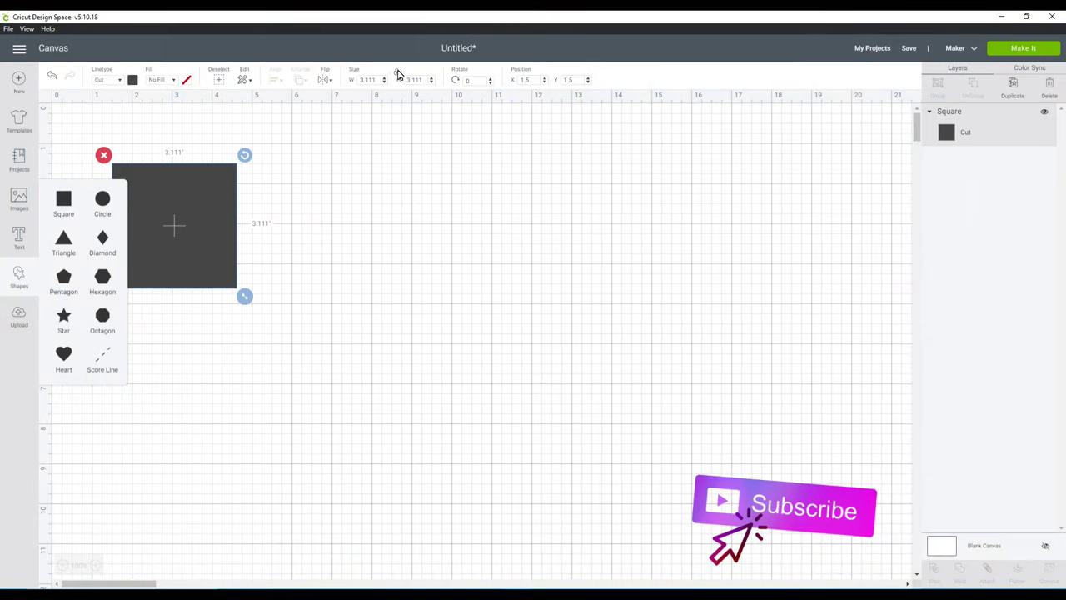
pyautogui.write('14')
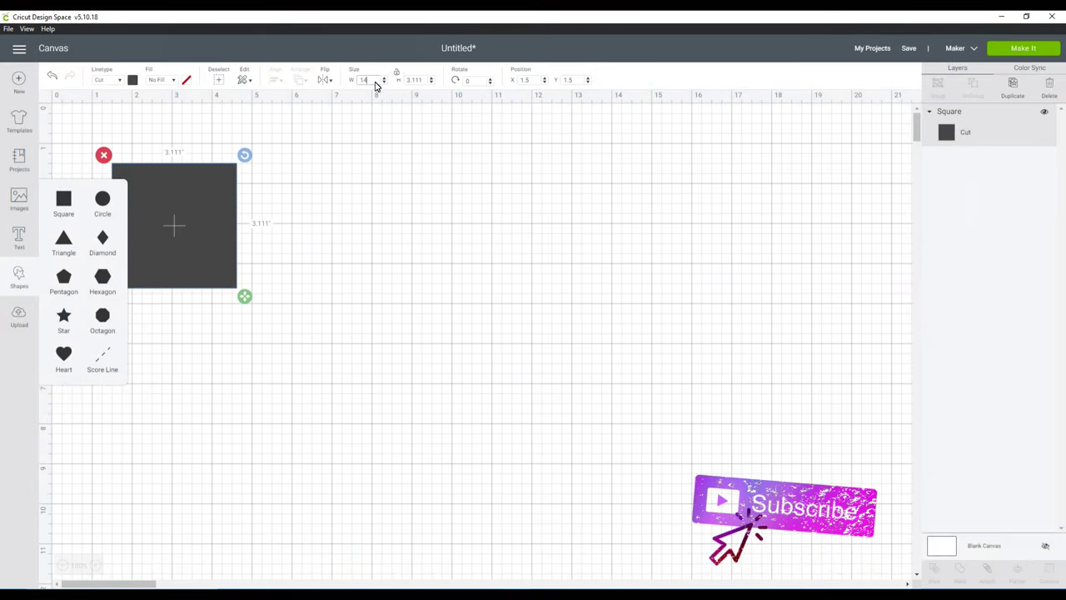
pyautogui.press('Tab')
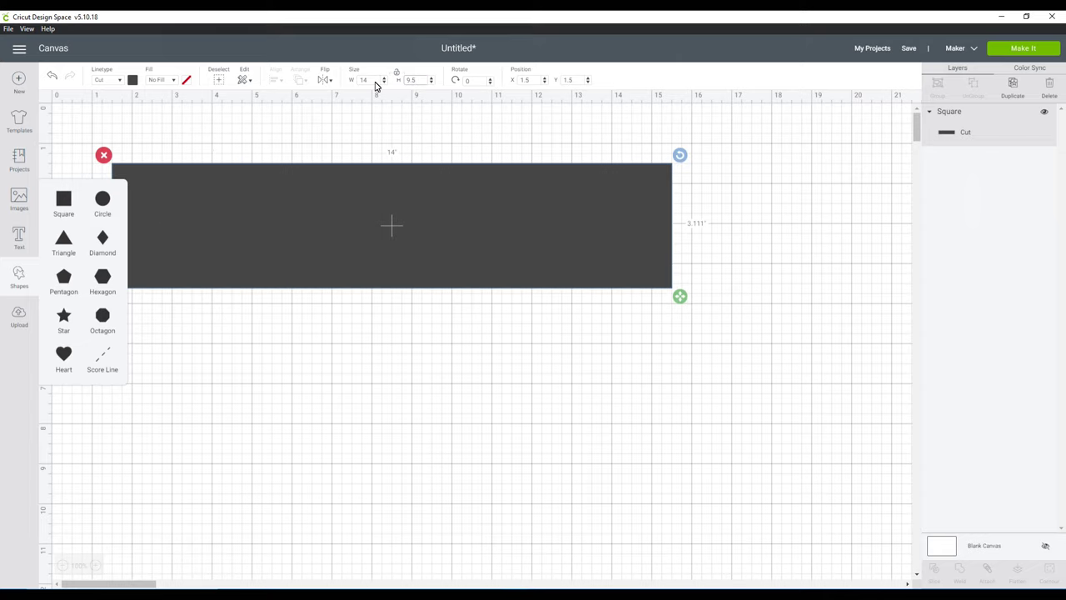
pyautogui.write('9.5')
pyautogui.press('Return')
pyautogui.click(93, 426)
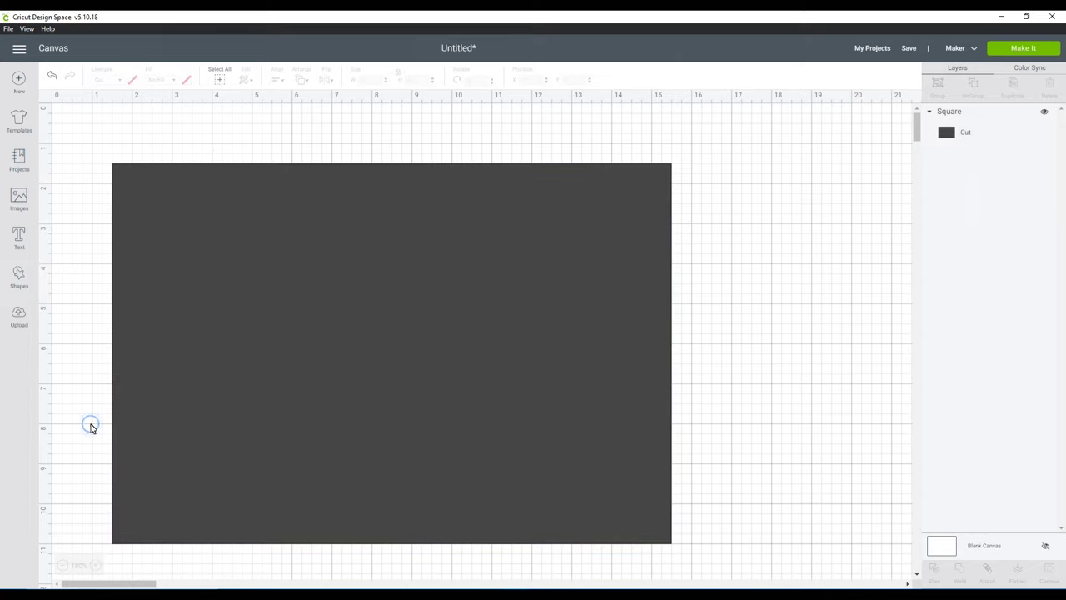
# - Insert the uploaded butterfly swarm and Afro silhouette images onto the canvas
pyautogui.click(18, 315)
pyautogui.click(138, 429)
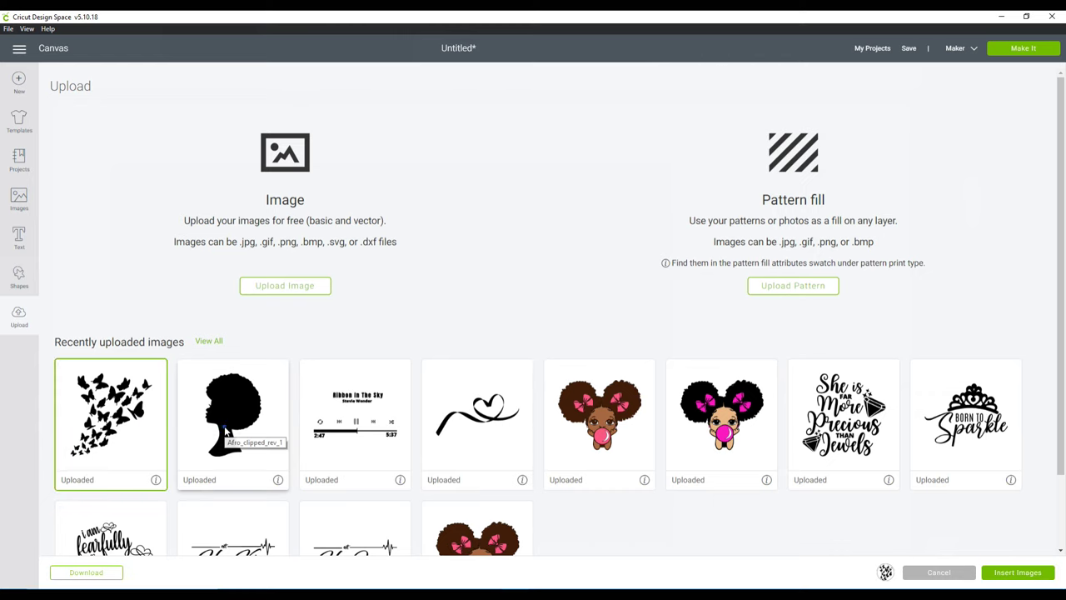
pyautogui.click(271, 434)
pyautogui.click(1015, 573)
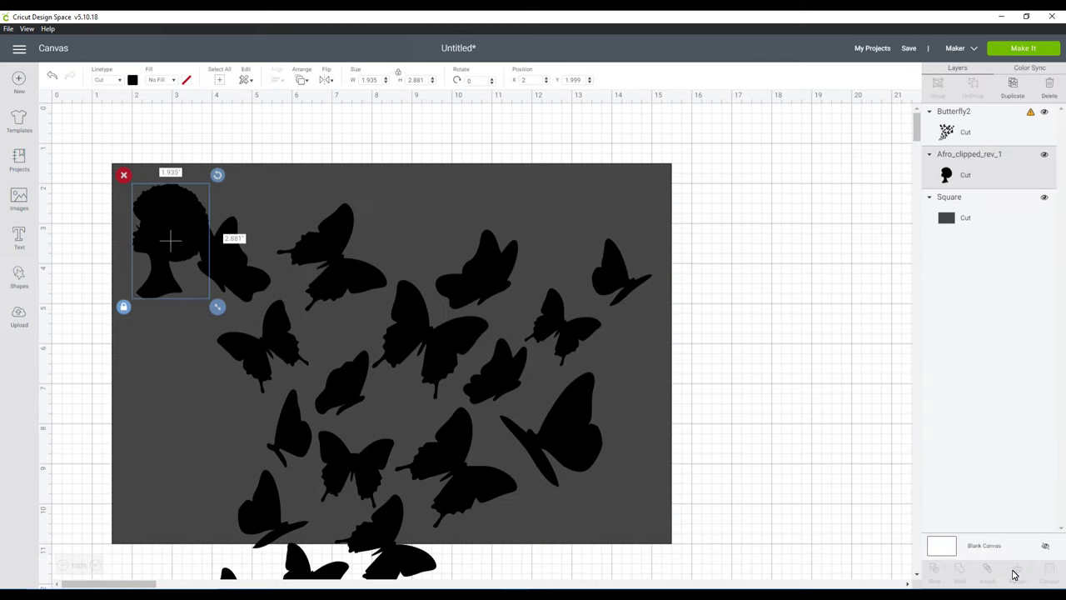
# - Place the silhouette at the rectangle's lower-left corner with the butterfly swarm above it
pyautogui.moveTo(448, 357); pyautogui.dragTo(582, 252)
pyautogui.moveTo(180, 233); pyautogui.dragTo(170, 476)
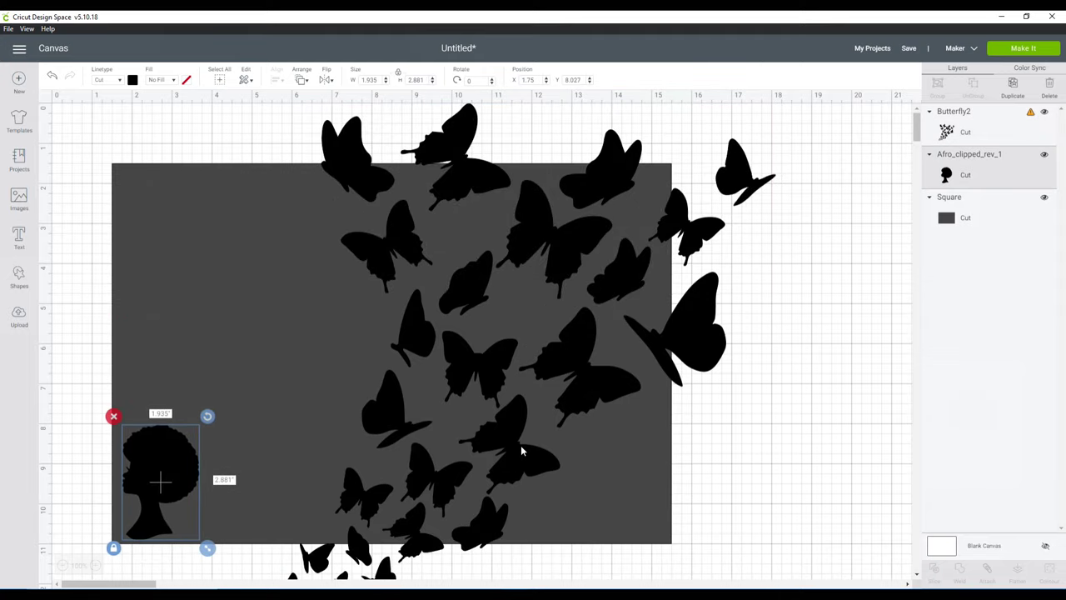
pyautogui.moveTo(524, 452); pyautogui.dragTo(515, 358)
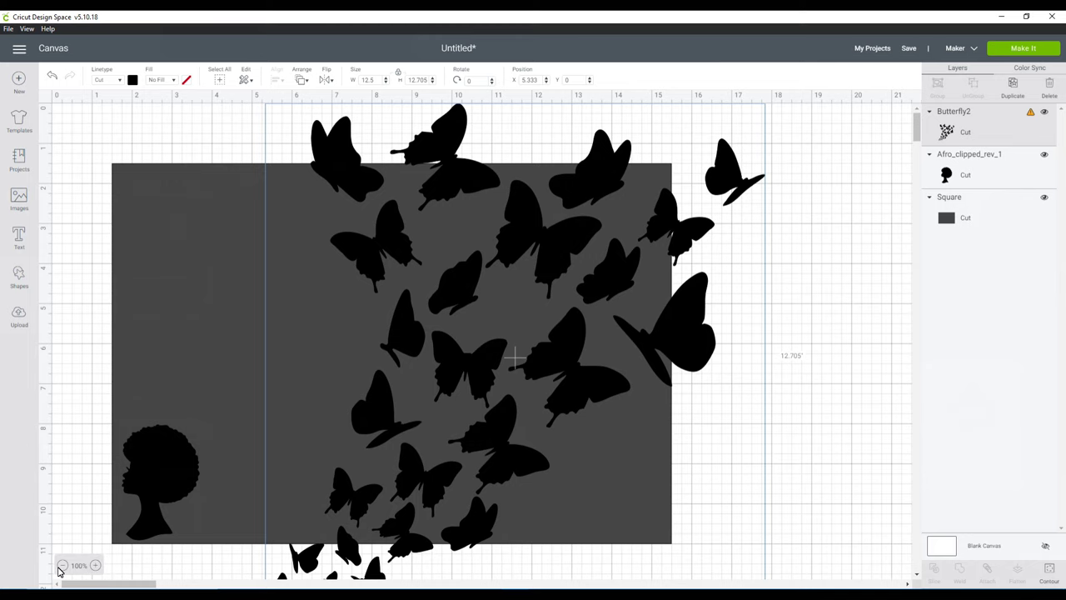
pyautogui.click(61, 565)
# - Shrink the butterfly swarm, tilt it about 17°, and set it by the silhouette's head
pyautogui.moveTo(493, 414); pyautogui.dragTo(467, 364)
pyautogui.moveTo(344, 209); pyautogui.dragTo(295, 246)
pyautogui.moveTo(403, 128); pyautogui.dragTo(421, 180)
pyautogui.moveTo(333, 186); pyautogui.dragTo(343, 288)
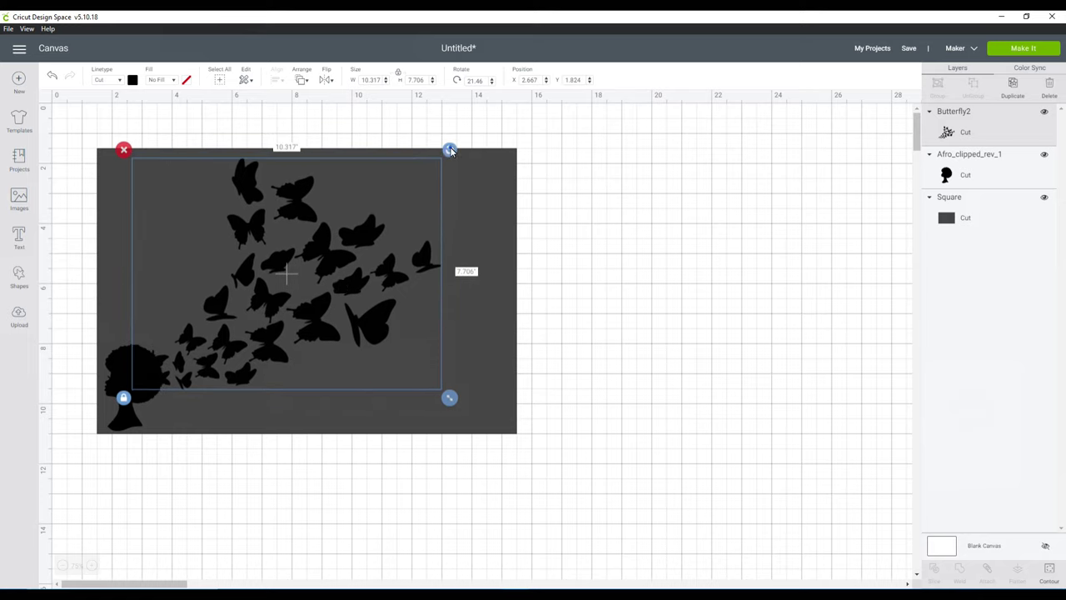
pyautogui.moveTo(450, 148); pyautogui.dragTo(443, 142)
pyautogui.moveTo(377, 172); pyautogui.dragTo(317, 238)
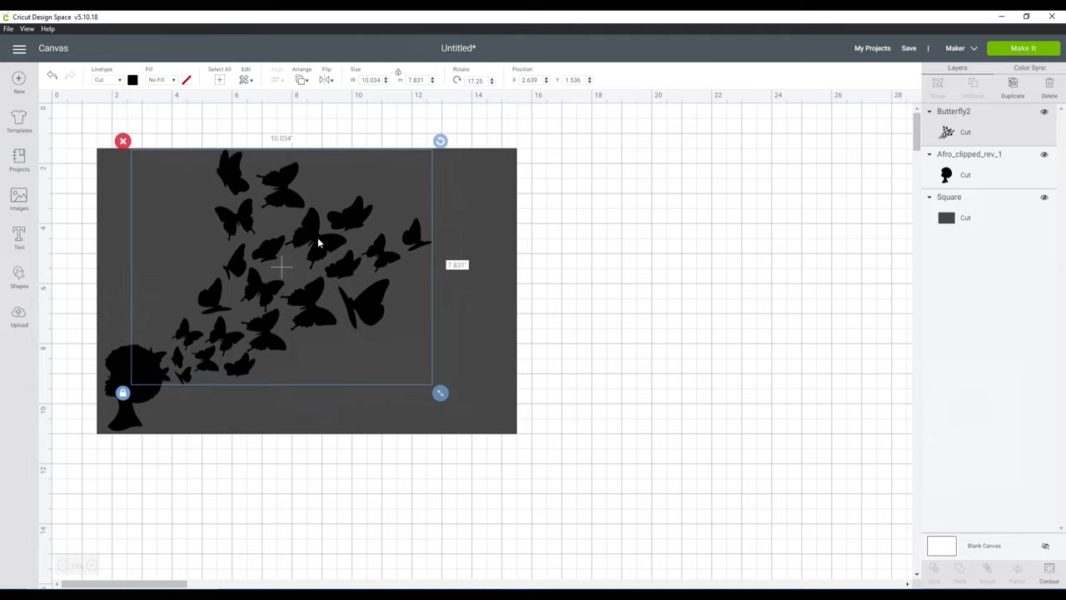
# - Slice the butterflies and silhouette where they overlap and delete the stray pieces
pyautogui.keyDown('shift'); pyautogui.click(124, 364); pyautogui.keyUp('shift')
pyautogui.click(936, 570)
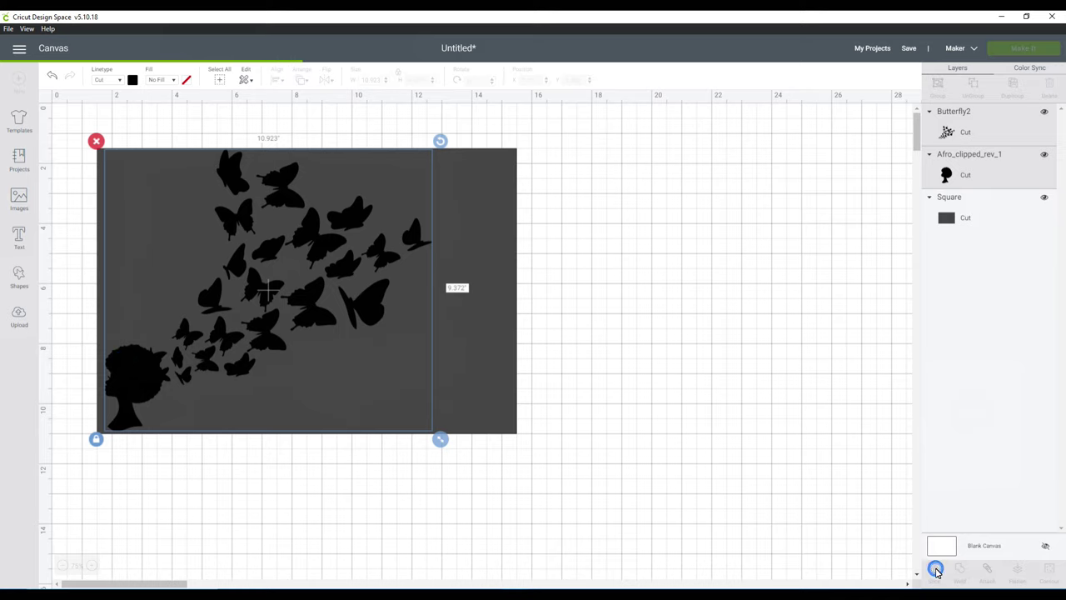
pyautogui.moveTo(154, 367); pyautogui.dragTo(679, 229)
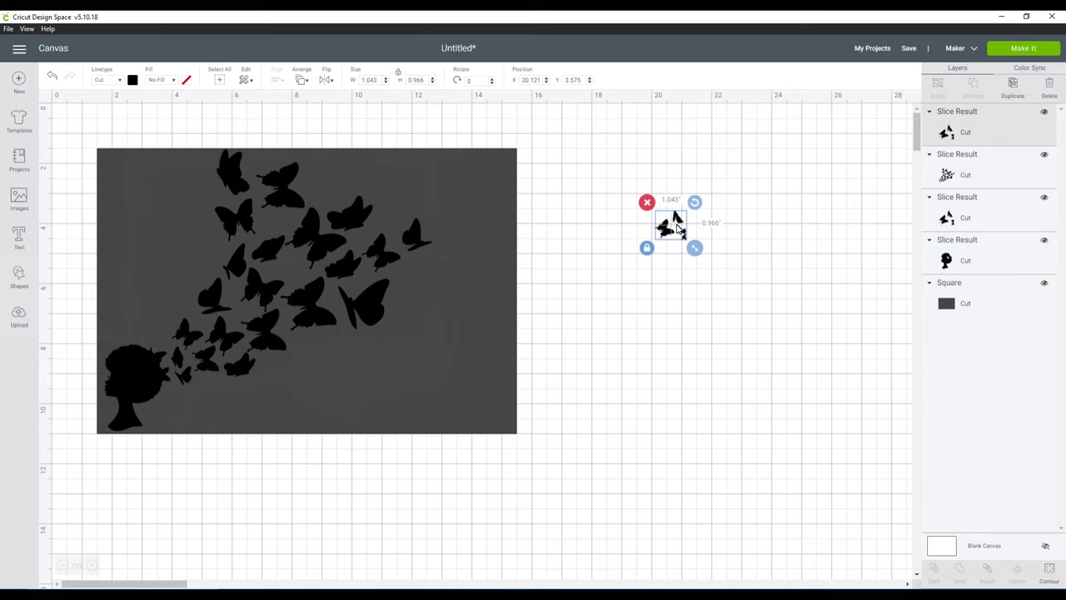
pyautogui.click(155, 367)
pyautogui.click(147, 365)
pyautogui.moveTo(146, 365); pyautogui.dragTo(722, 288)
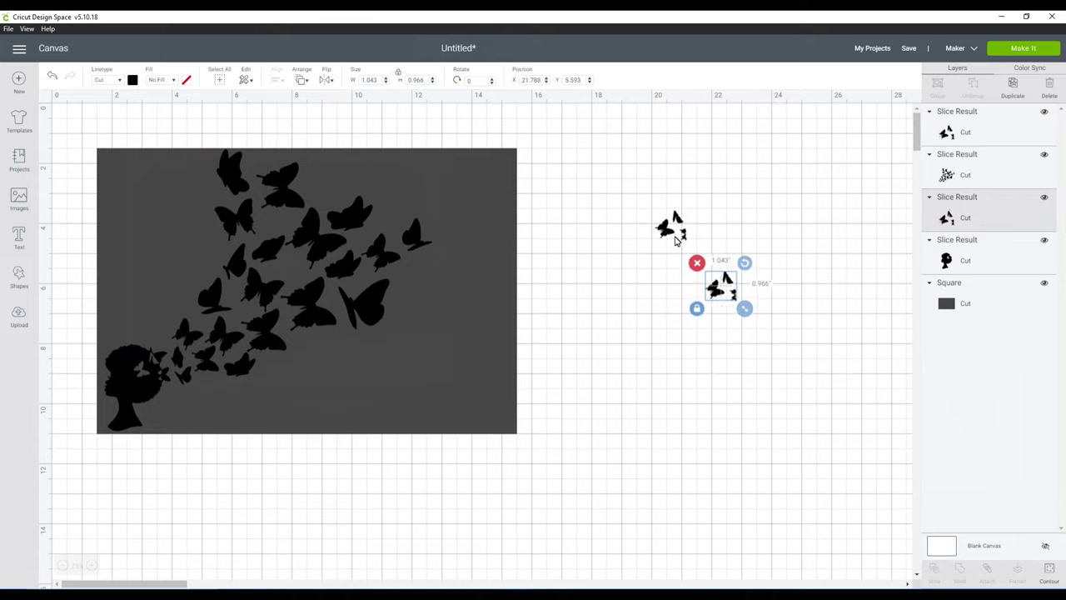
pyautogui.click(697, 263)
pyautogui.click(673, 227)
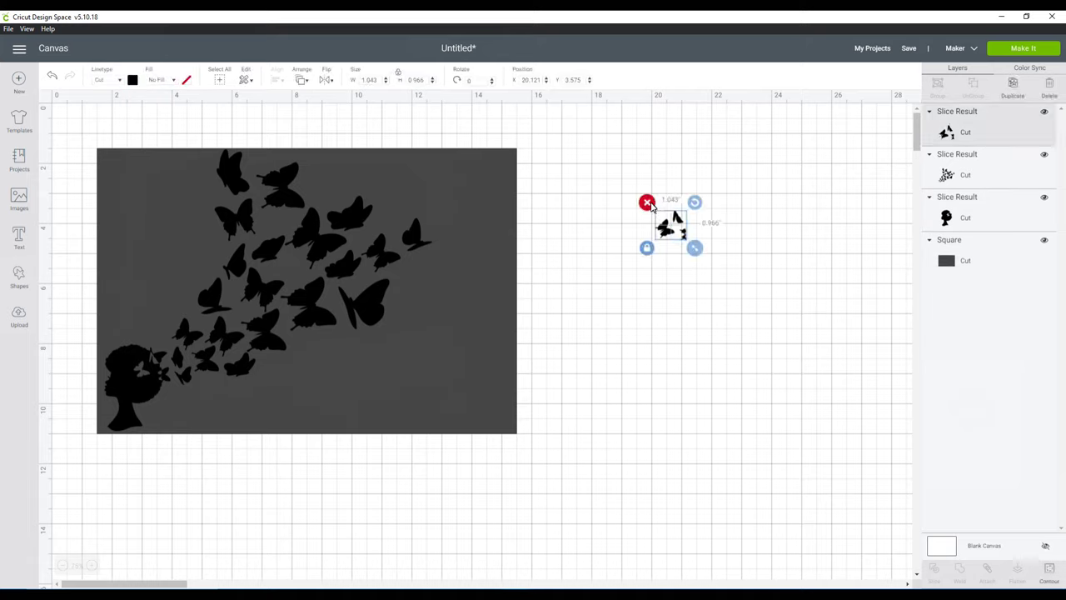
pyautogui.click(649, 203)
# - Weld the butterflies and silhouette, then centre the result horizontally on the rectangle
pyautogui.click(309, 292)
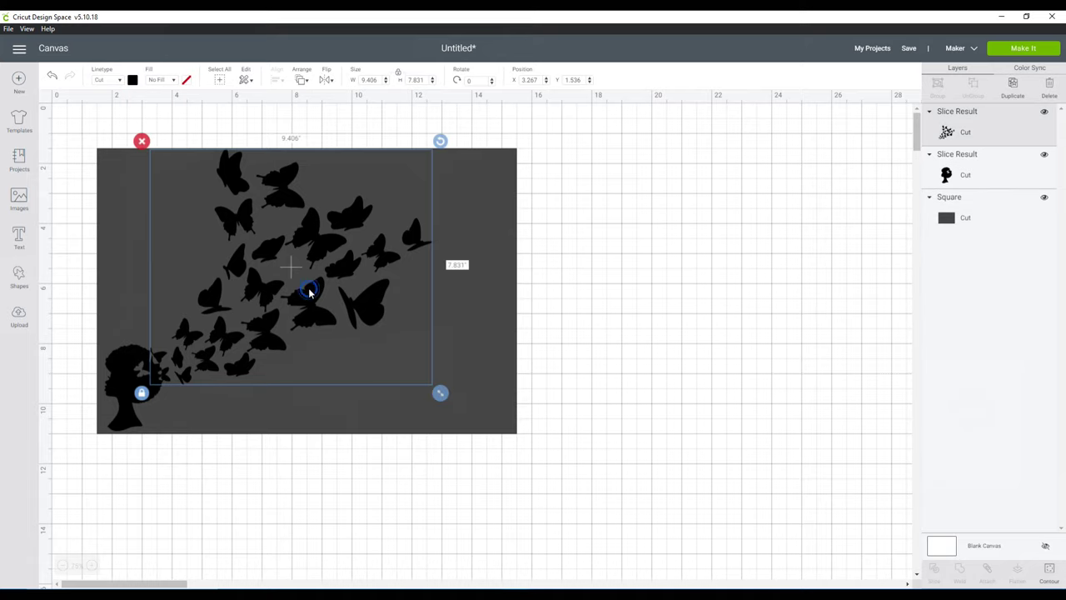
pyautogui.keyDown('shift'); pyautogui.click(126, 381); pyautogui.keyUp('shift')
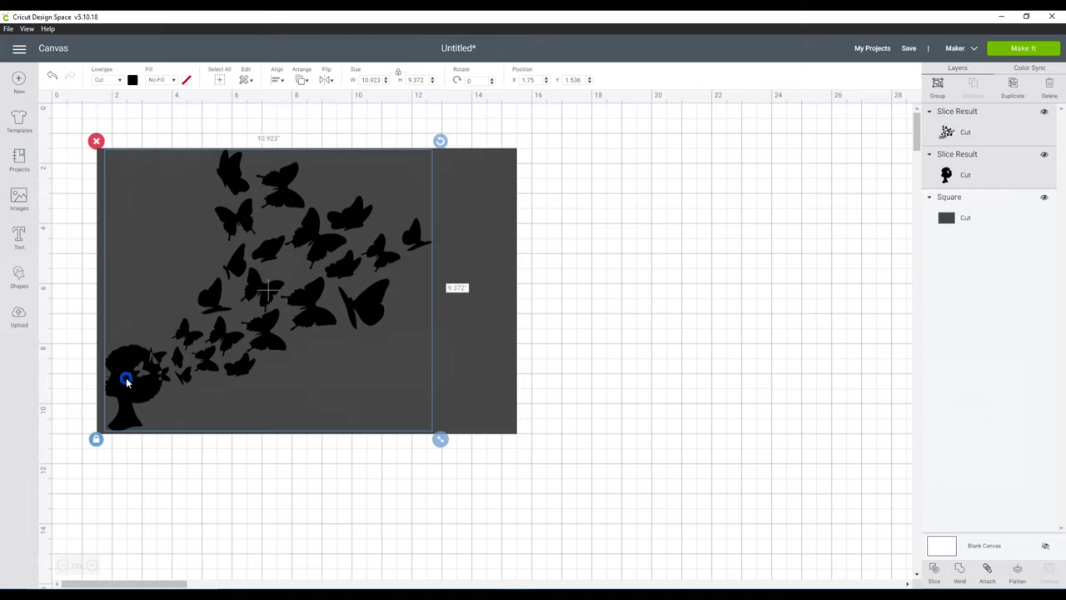
pyautogui.click(961, 572)
pyautogui.click(486, 400)
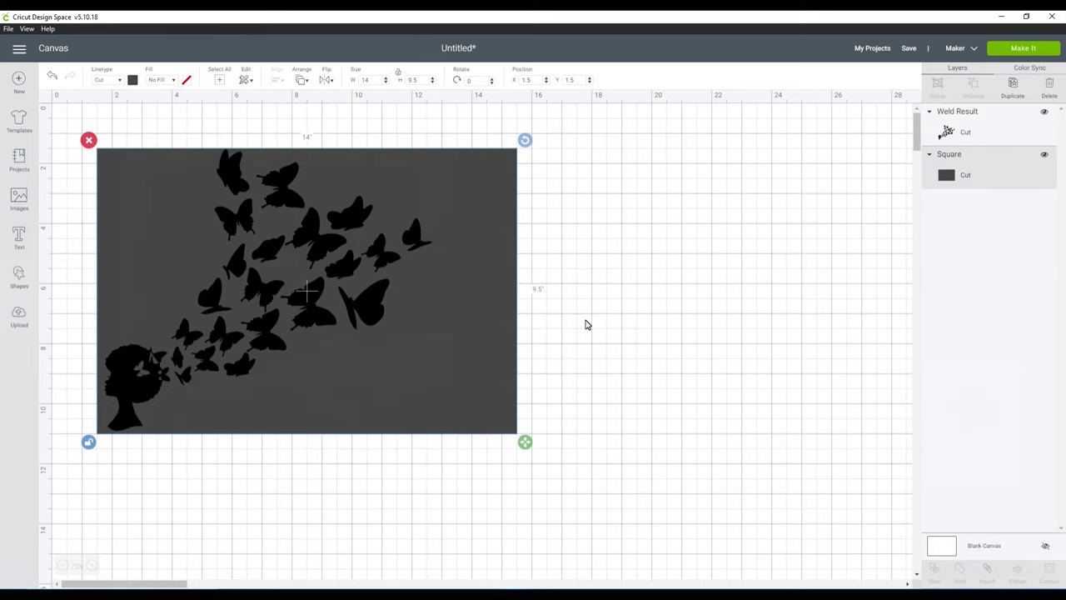
pyautogui.click(615, 320)
pyautogui.click(339, 272)
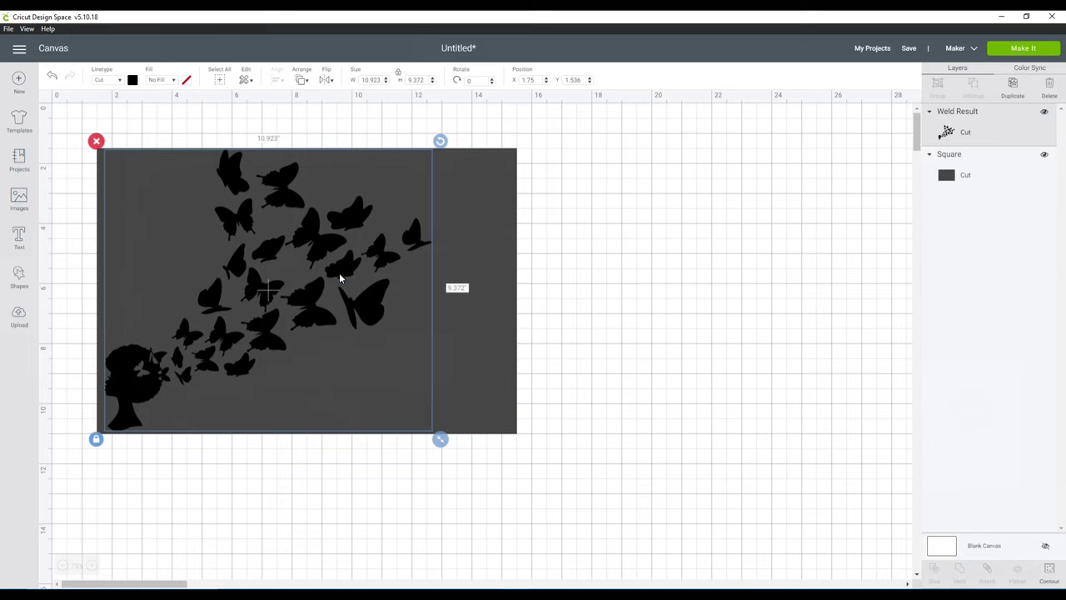
pyautogui.keyDown('shift'); pyautogui.click(489, 312); pyautogui.keyUp('shift')
pyautogui.click(282, 80)
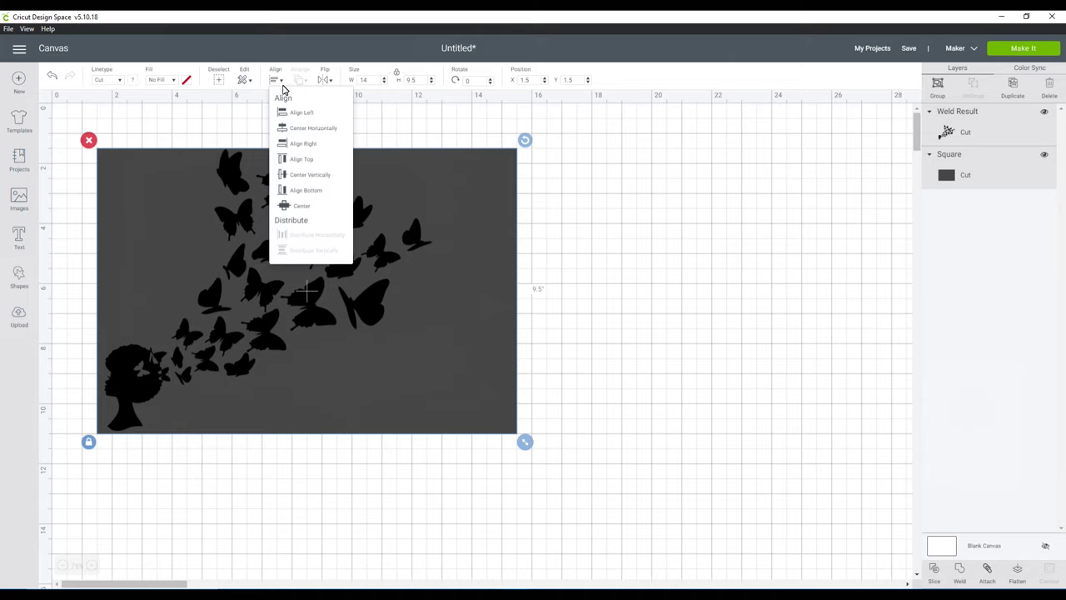
pyautogui.click(288, 128)
pyautogui.click(689, 291)
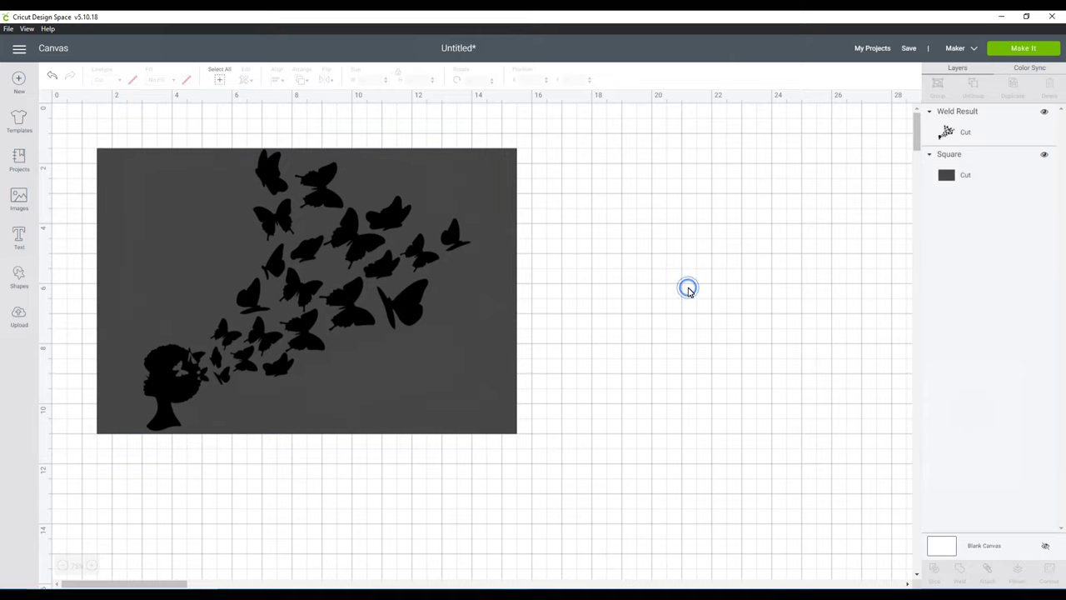
# - Add a circle sized 1.75 × 1.75 inches
pyautogui.click(19, 276)
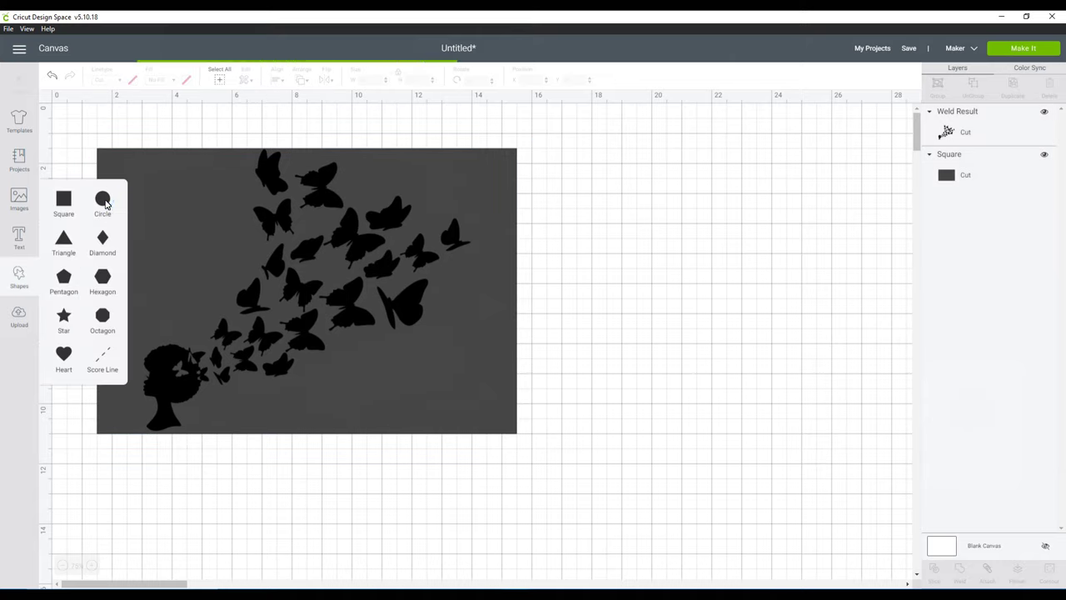
pyautogui.click(104, 202)
pyautogui.click(397, 74)
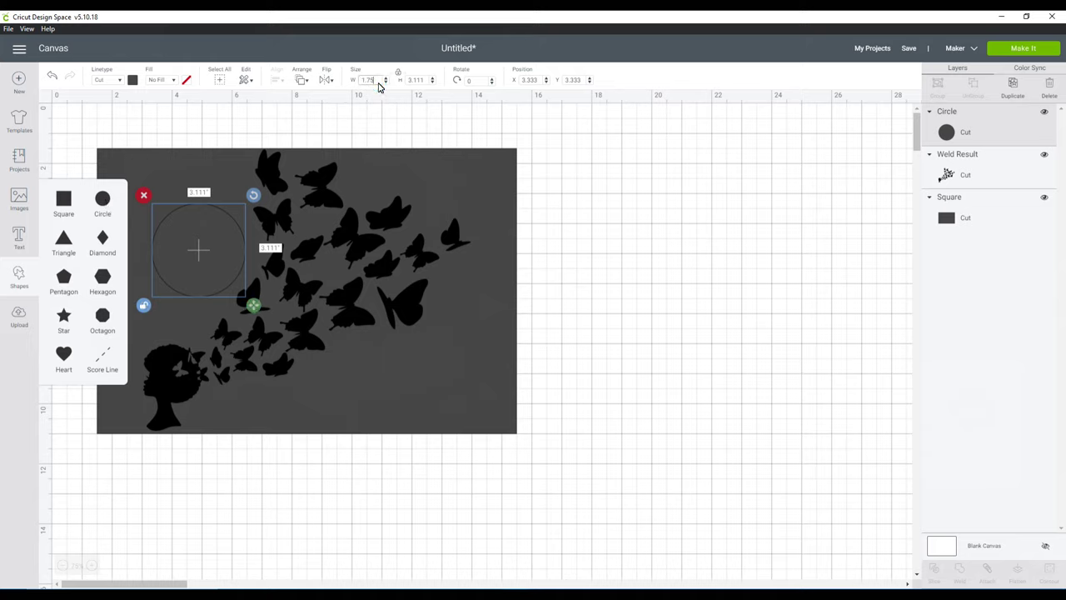
pyautogui.press('Tab')
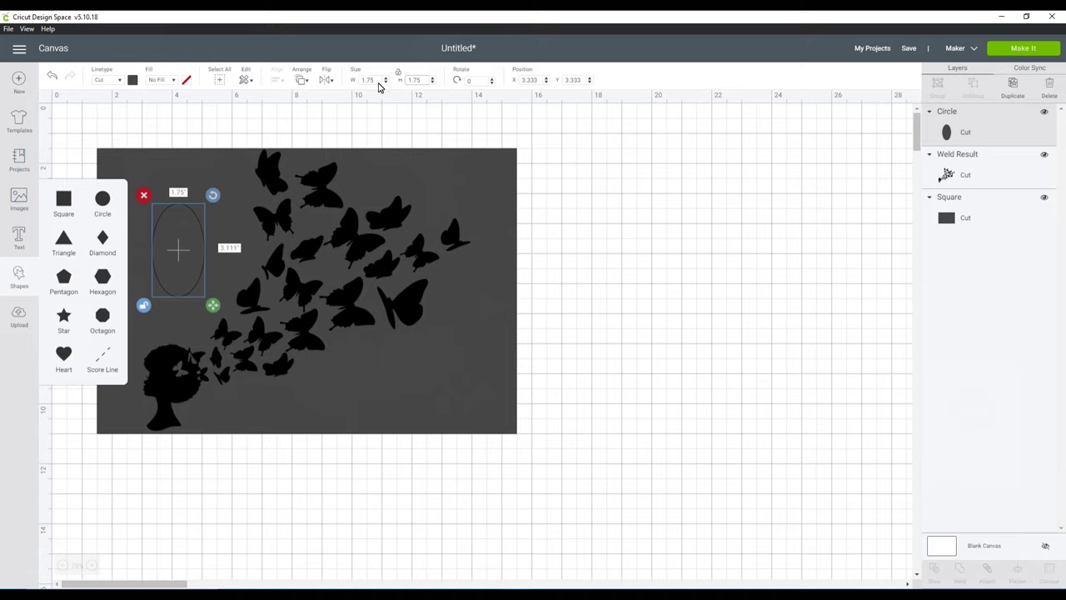
pyautogui.write('1.75')
pyautogui.press('Return')
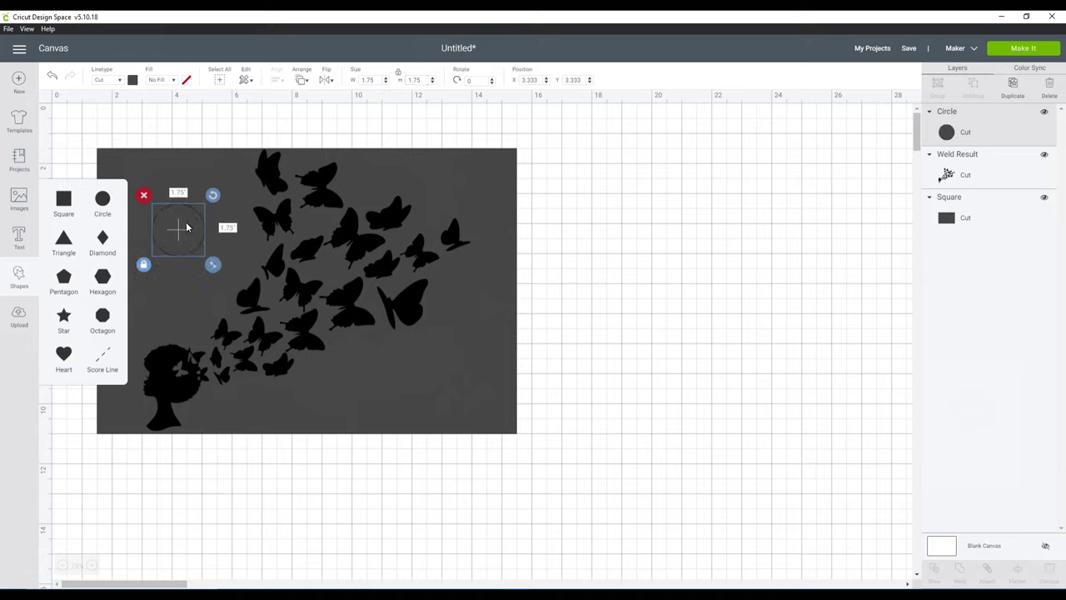
# - Move the circle onto the butterflies and centre it horizontally on the grey rectangle
pyautogui.moveTo(192, 228); pyautogui.dragTo(346, 267)
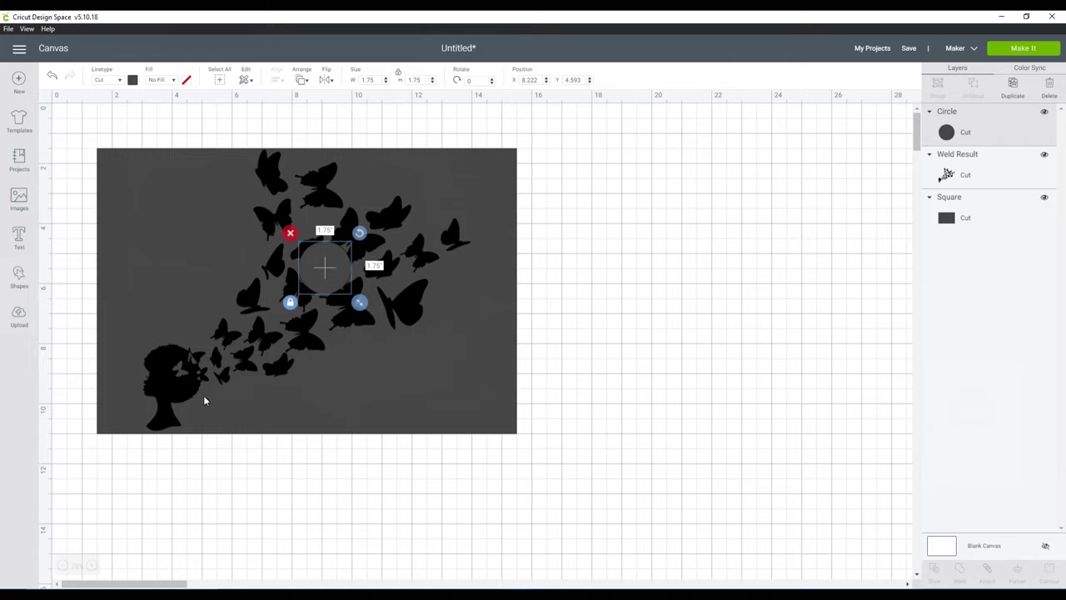
pyautogui.keyDown('shift'); pyautogui.click(205, 373); pyautogui.keyUp('shift')
pyautogui.keyDown('shift'); pyautogui.click(103, 294); pyautogui.keyUp('shift')
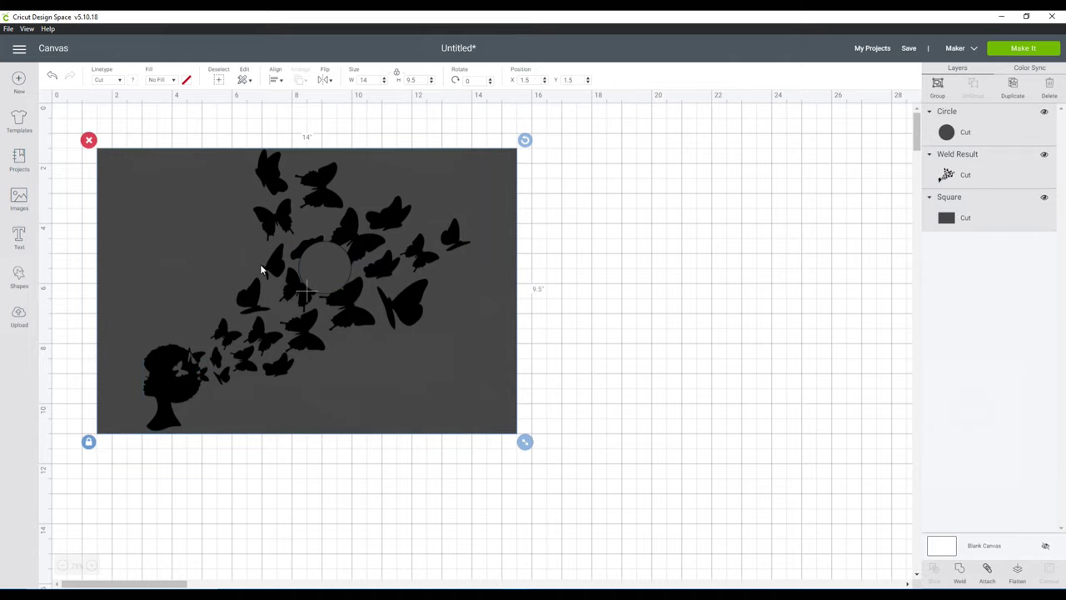
pyautogui.click(275, 80)
pyautogui.click(311, 126)
pyautogui.click(667, 283)
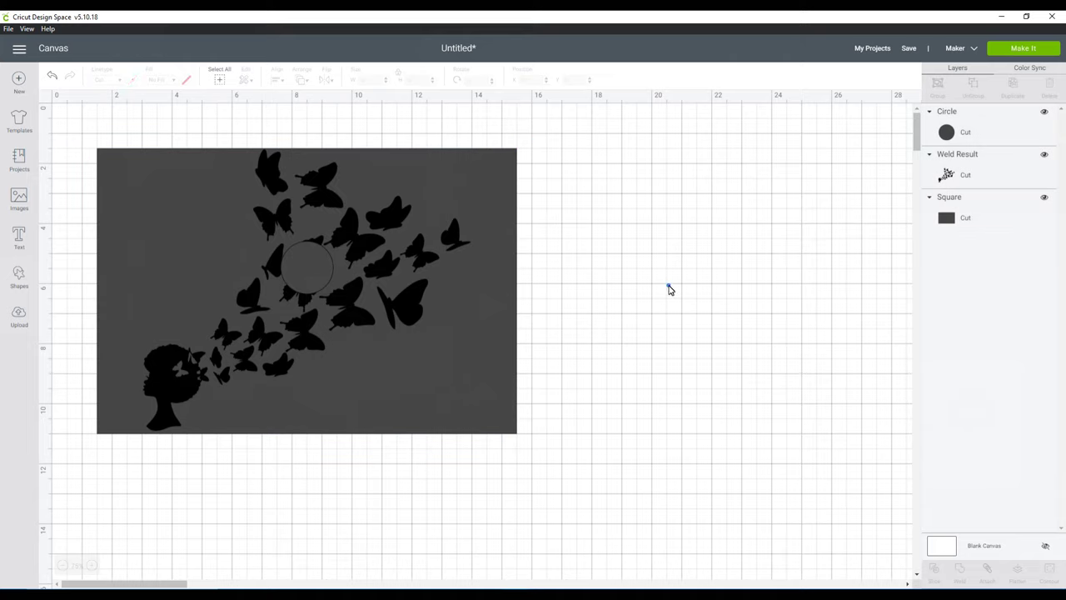
# - Reposition the circle among the butterflies and centre them horizontally together
pyautogui.click(316, 265)
pyautogui.moveTo(316, 269); pyautogui.dragTo(324, 290)
pyautogui.click(332, 223)
pyautogui.click(545, 271)
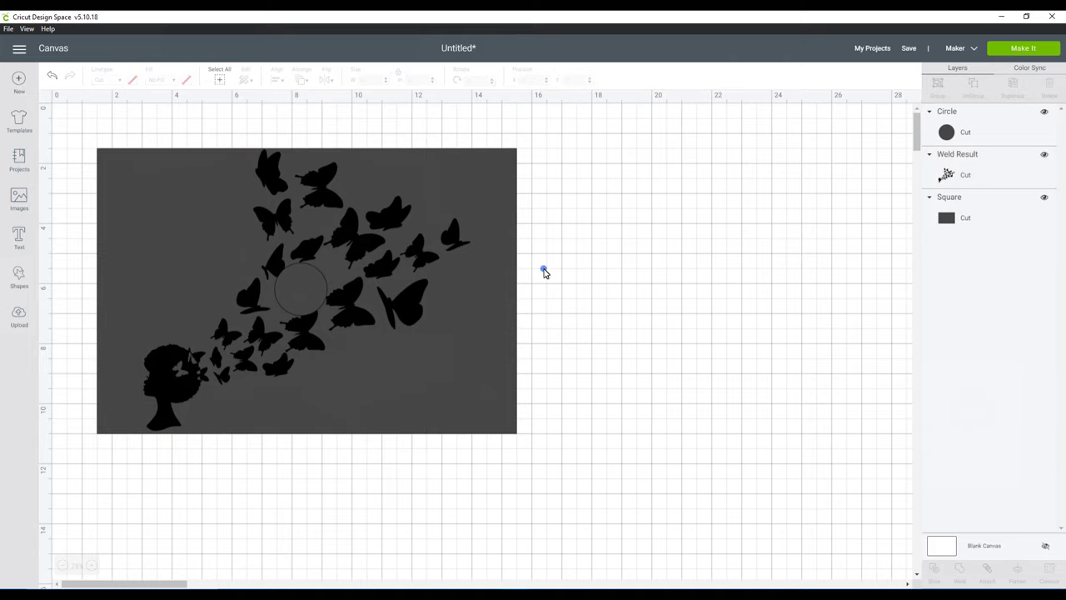
pyautogui.click(317, 289)
pyautogui.keyDown('shift'); pyautogui.click(326, 228); pyautogui.keyUp('shift')
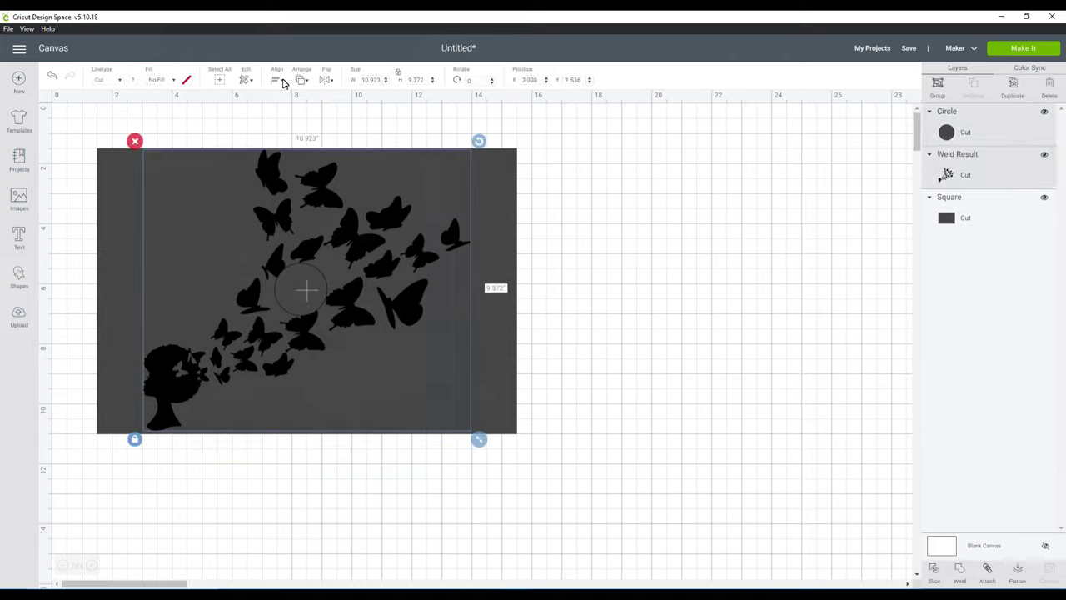
pyautogui.click(279, 80)
pyautogui.click(287, 127)
pyautogui.click(672, 348)
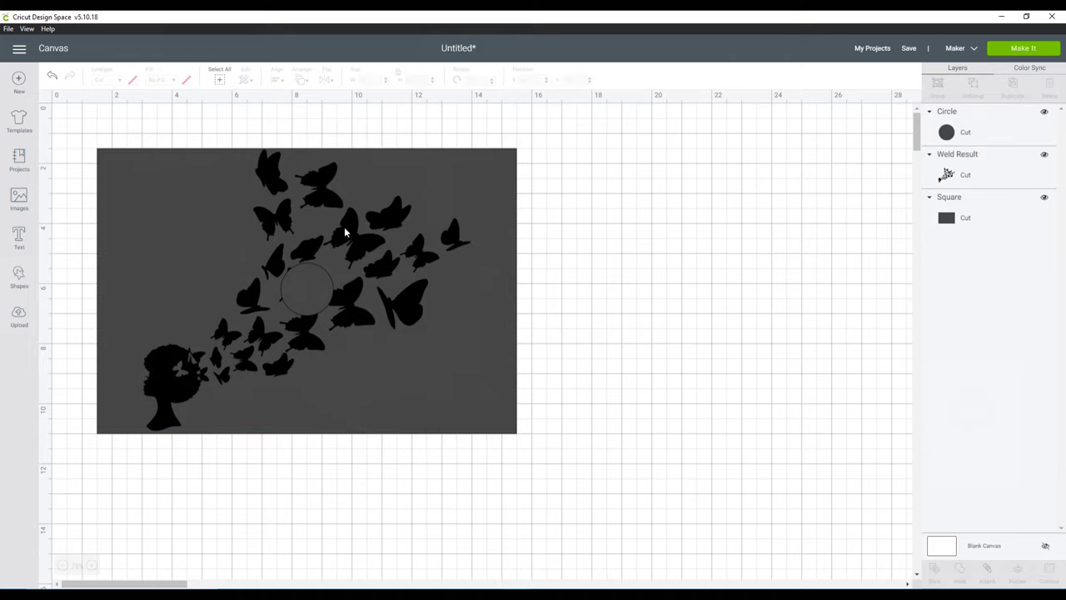
# - Slice the butterflies with the circle and pull the resulting pieces out of the design
pyautogui.click(302, 311)
pyautogui.keyDown('shift'); pyautogui.click(304, 227); pyautogui.keyUp('shift')
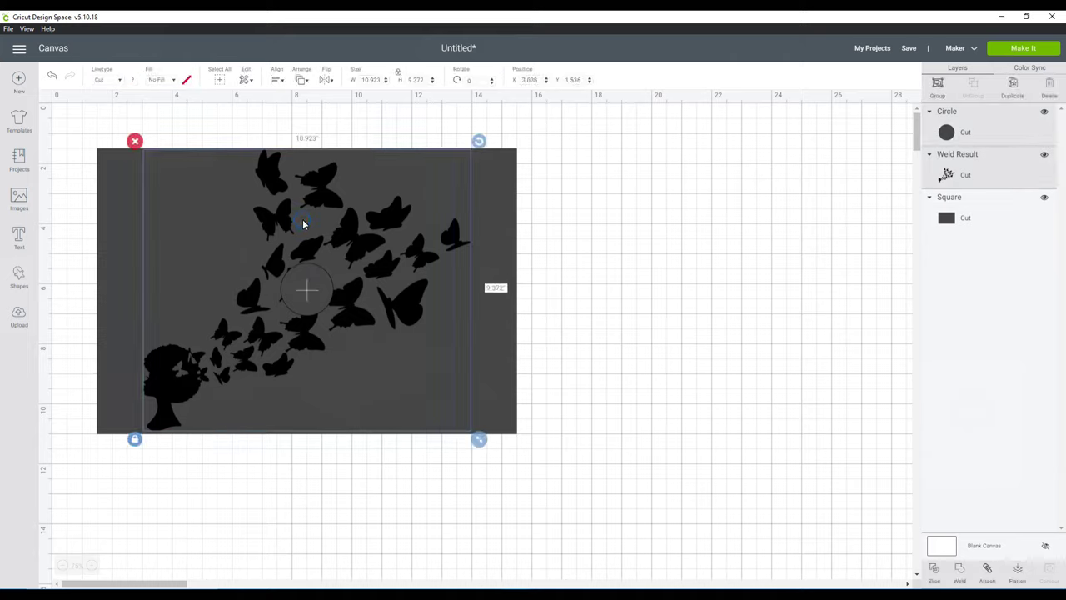
pyautogui.click(935, 569)
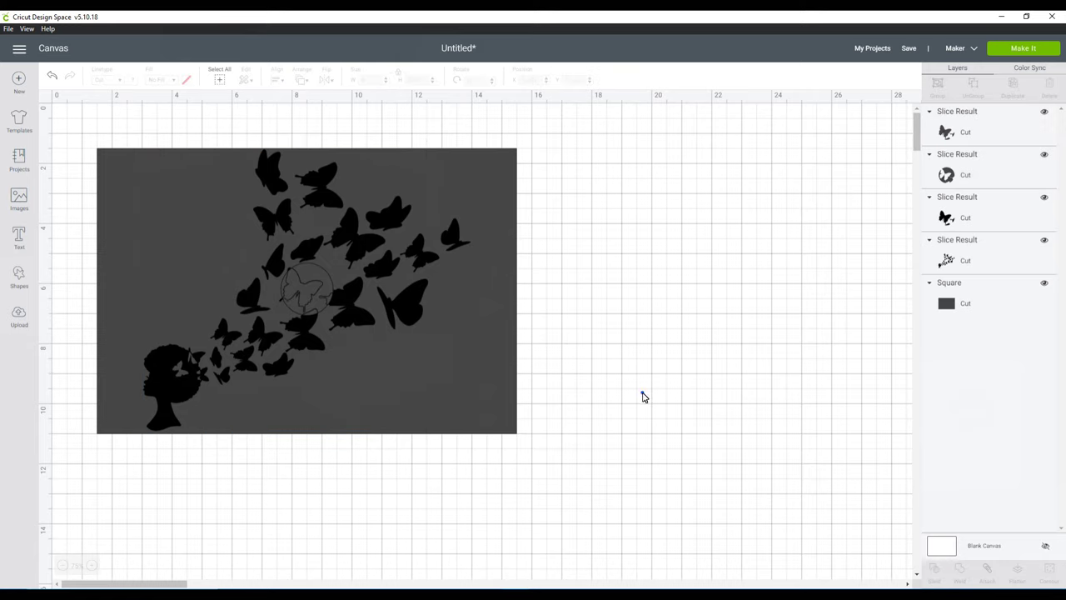
pyautogui.click(302, 287)
pyautogui.moveTo(302, 287); pyautogui.dragTo(729, 242)
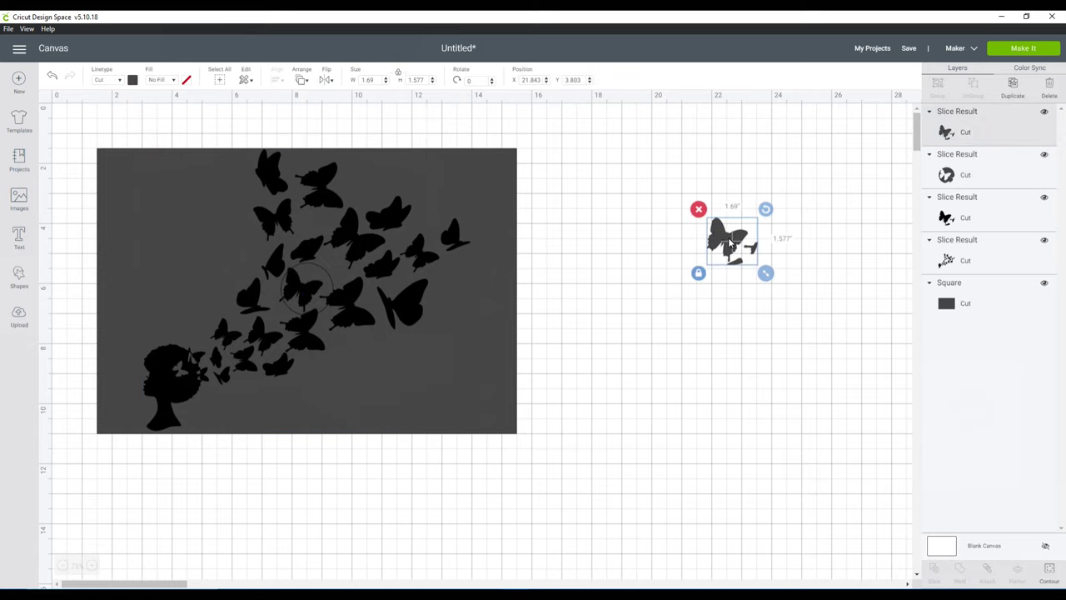
pyautogui.moveTo(298, 290); pyautogui.dragTo(627, 299)
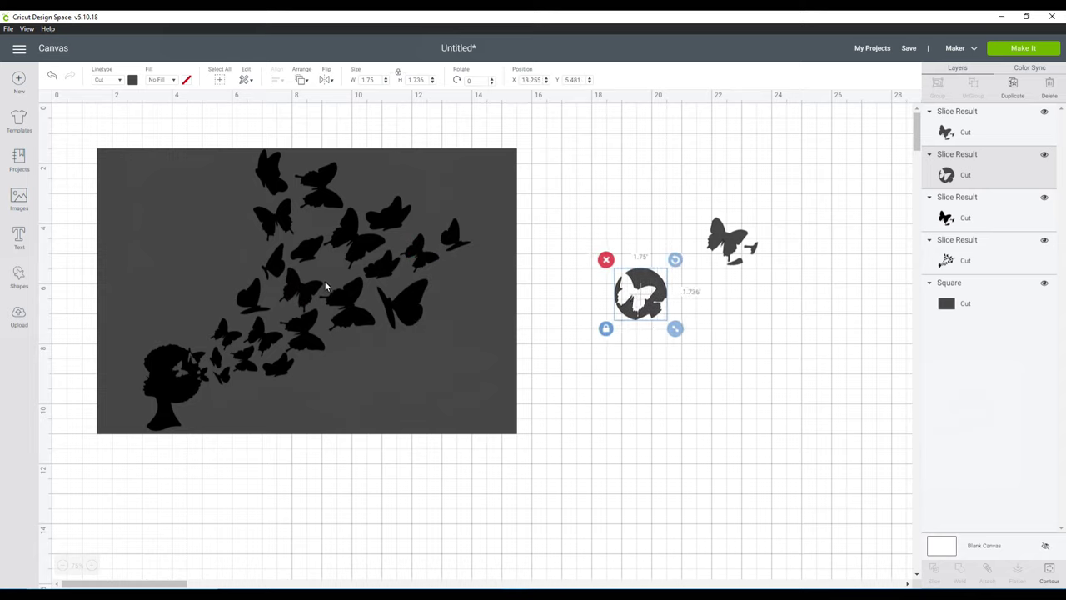
pyautogui.moveTo(311, 282); pyautogui.dragTo(797, 336)
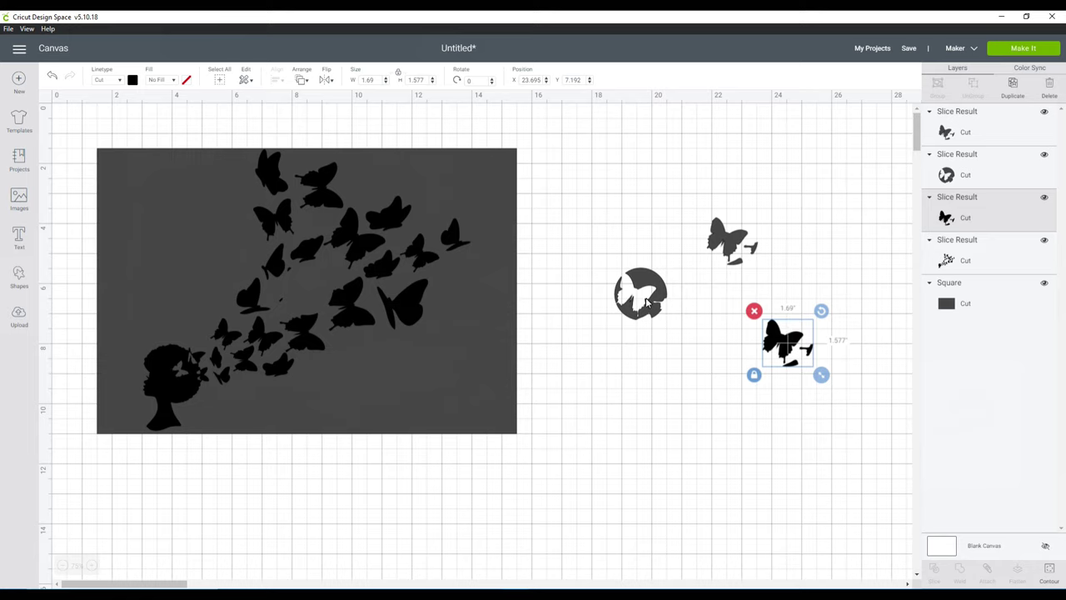
# - Delete the leftover circle and butterfly slice pieces
pyautogui.click(641, 296)
pyautogui.press('Delete')
pyautogui.click(721, 243)
pyautogui.press('Delete')
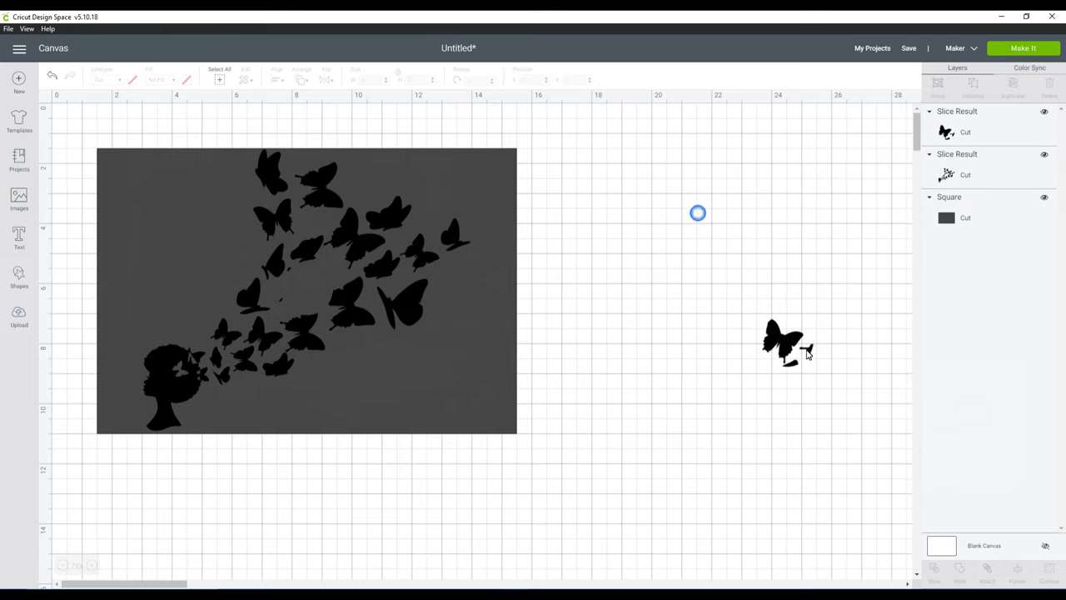
pyautogui.click(807, 354)
pyautogui.click(753, 313)
# - Add the text 'Still' in the Lover Bunny Personal use system font
pyautogui.click(200, 166)
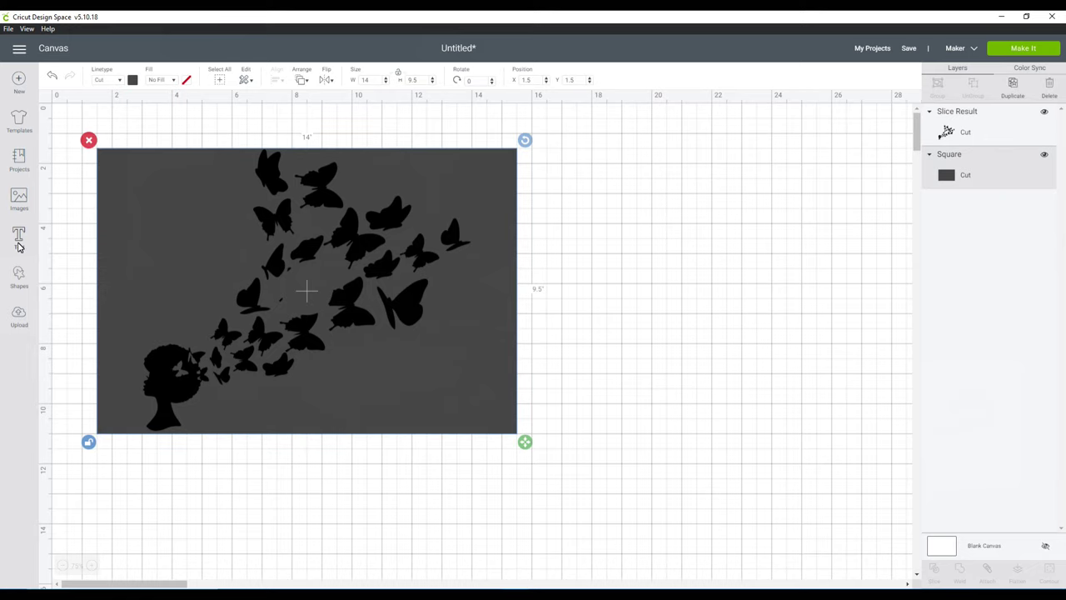
pyautogui.click(18, 237)
pyautogui.write('Still')
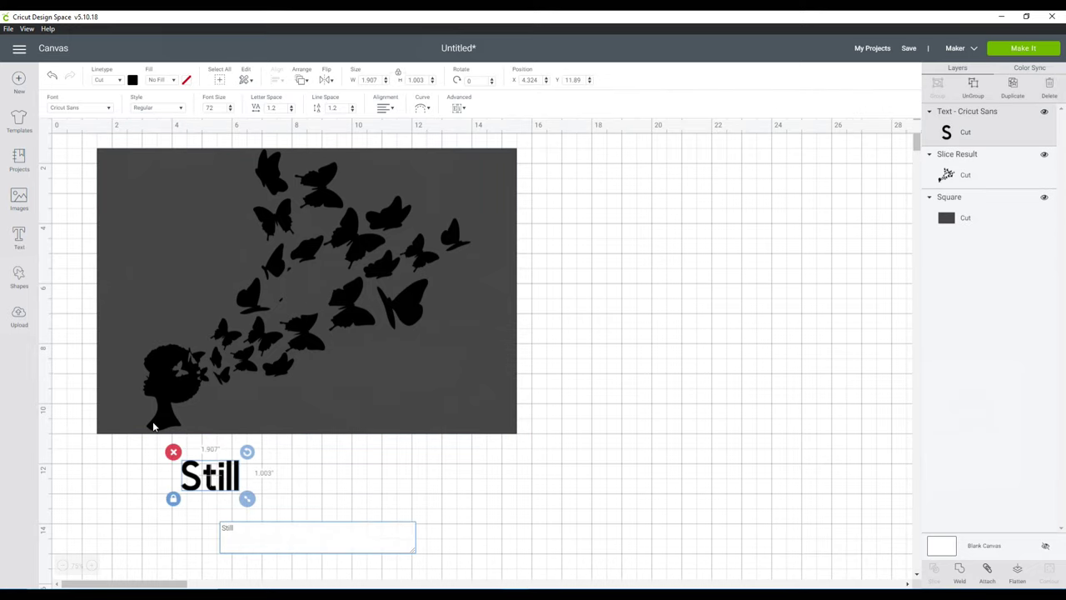
pyautogui.click(109, 109)
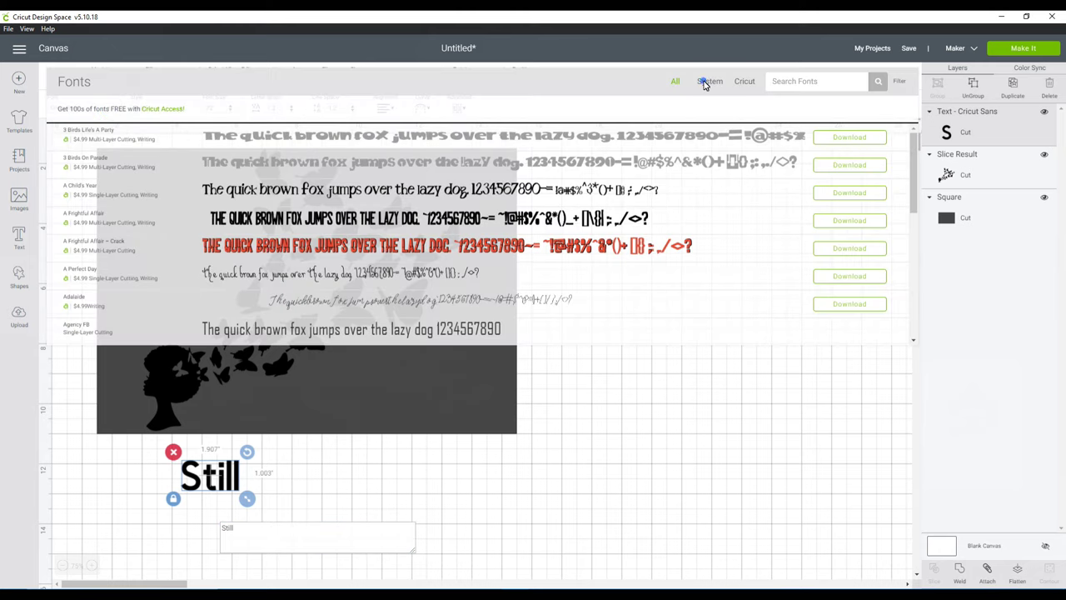
pyautogui.click(707, 80)
pyautogui.write('love')
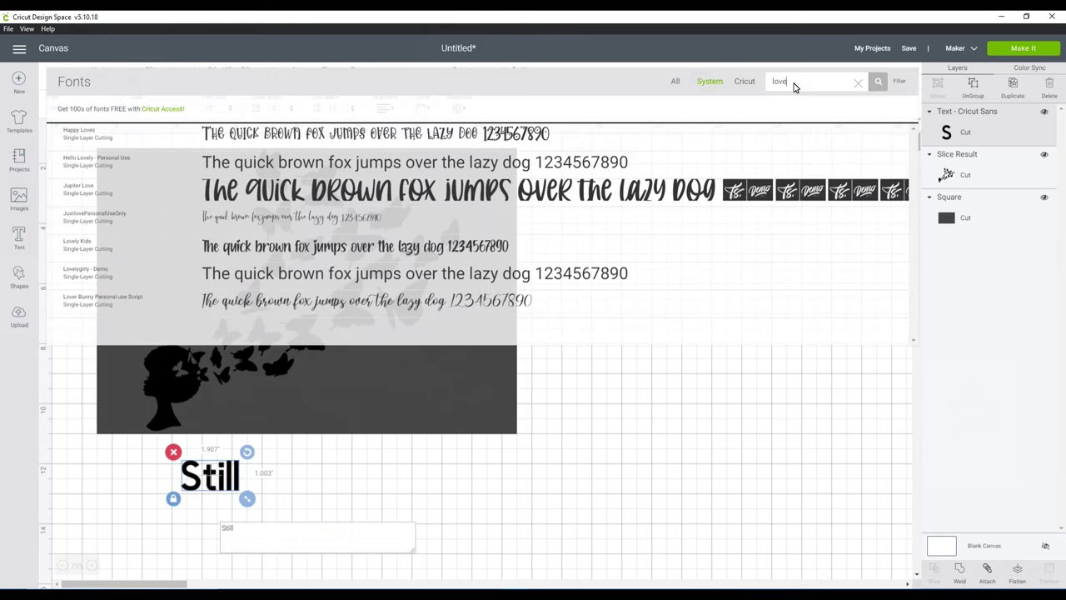
pyautogui.click(372, 301)
# - Ungroup 'Still' into separate letters
pyautogui.click(466, 508)
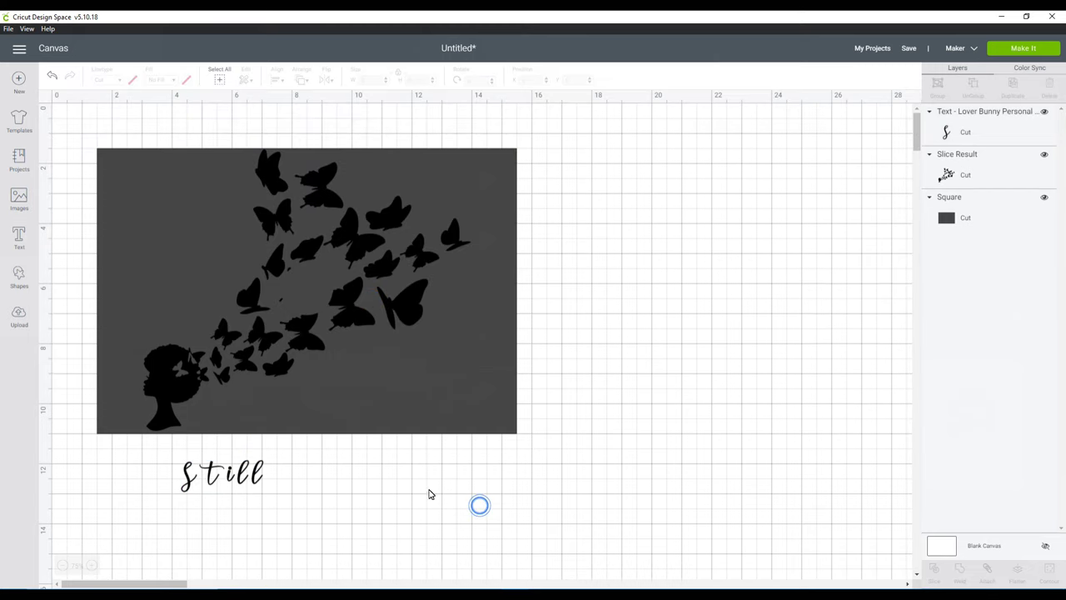
pyautogui.click(219, 476)
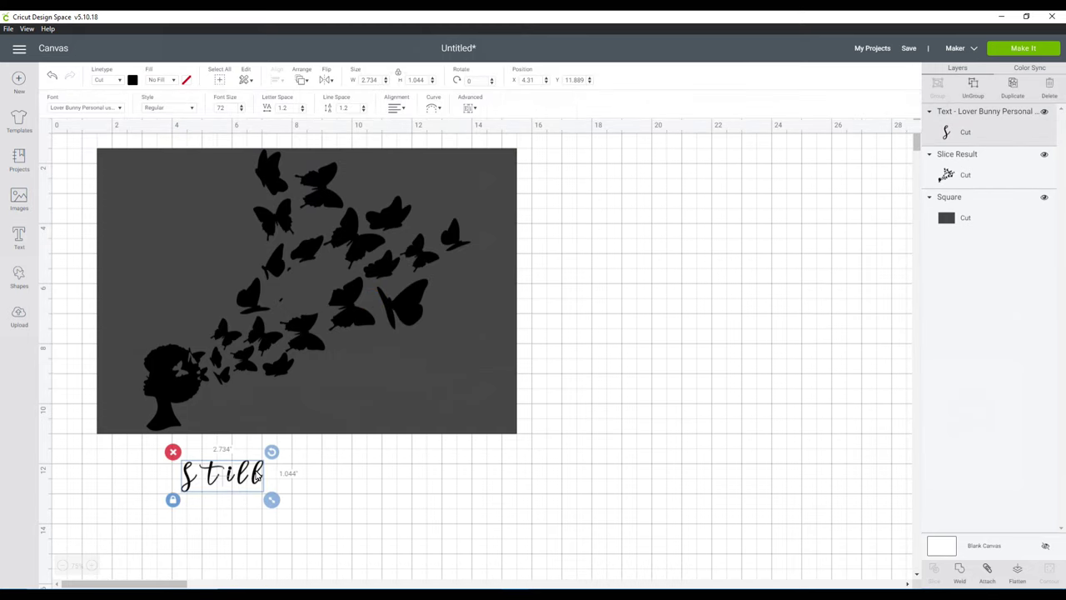
pyautogui.click(976, 89)
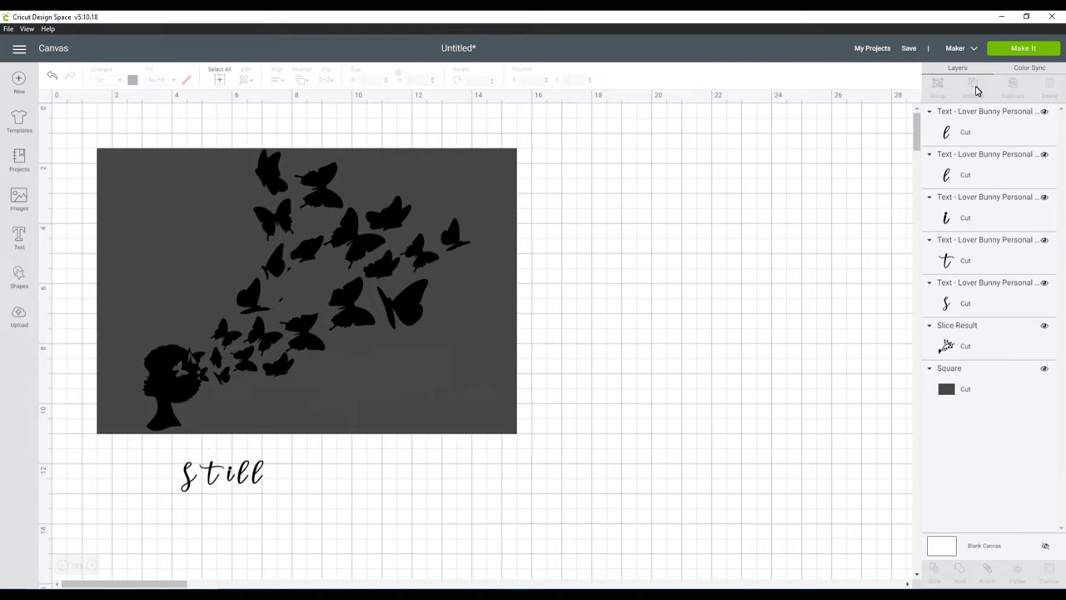
pyautogui.click(230, 475)
# - Nudge the i closer to the t and enlarge the S
pyautogui.moveTo(229, 474)
pyautogui.mouseDown()
pyautogui.moveTo(216, 480)
pyautogui.moveTo(257, 469)
pyautogui.moveTo(238, 472)
pyautogui.mouseUp()
pyautogui.click(188, 482)
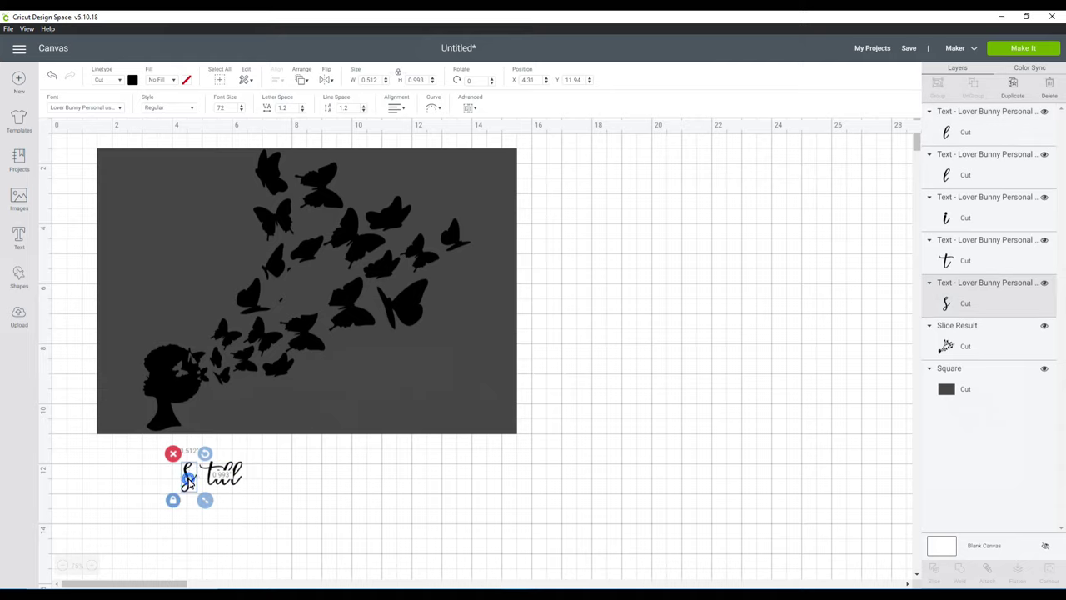
pyautogui.moveTo(204, 501)
pyautogui.mouseDown()
pyautogui.moveTo(214, 514)
pyautogui.moveTo(194, 484)
pyautogui.moveTo(219, 510)
pyautogui.mouseUp()
# - Group the five letters of 'Still' and place the group on the dark square
pyautogui.moveTo(319, 522); pyautogui.dragTo(143, 440)
pyautogui.click(939, 84)
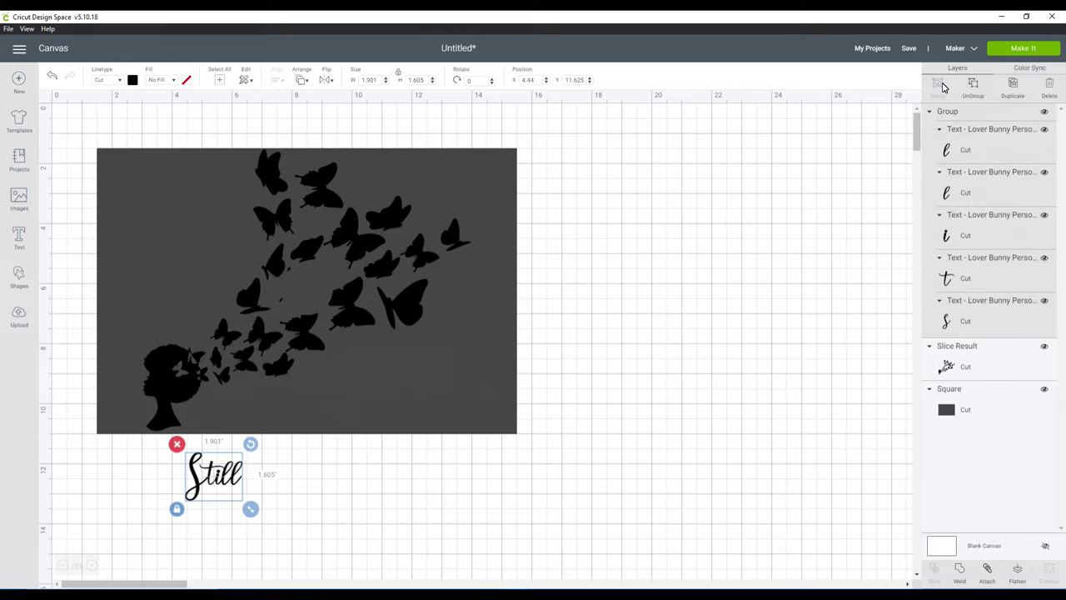
pyautogui.moveTo(215, 454); pyautogui.dragTo(214, 289)
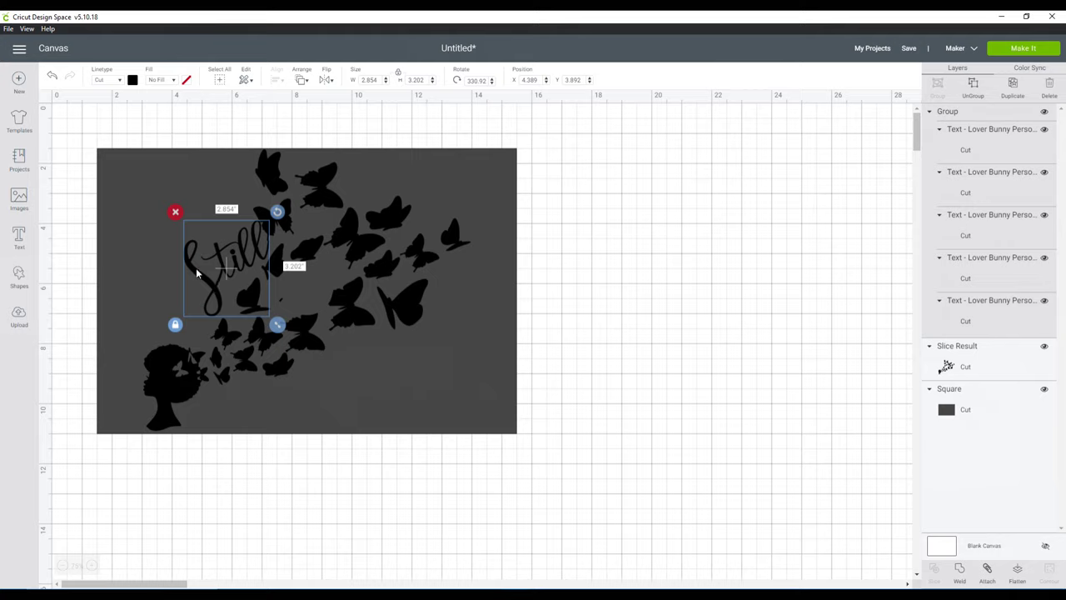
pyautogui.click(432, 380)
pyautogui.click(591, 400)
# - Add the text 'I Rise' and tighten its letter spacing to -0.3
pyautogui.click(19, 240)
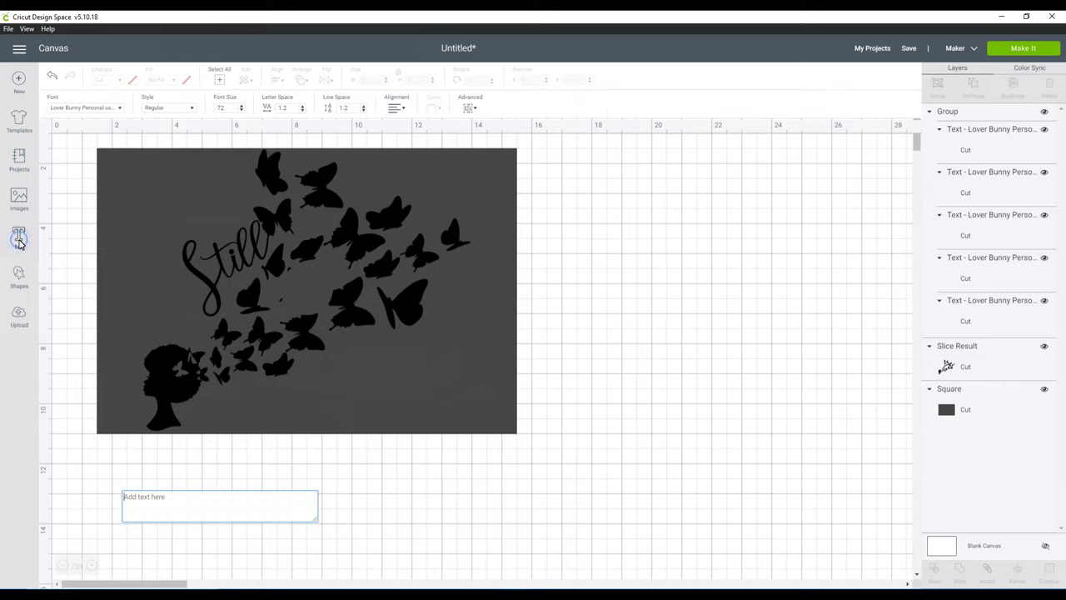
pyautogui.write('I')
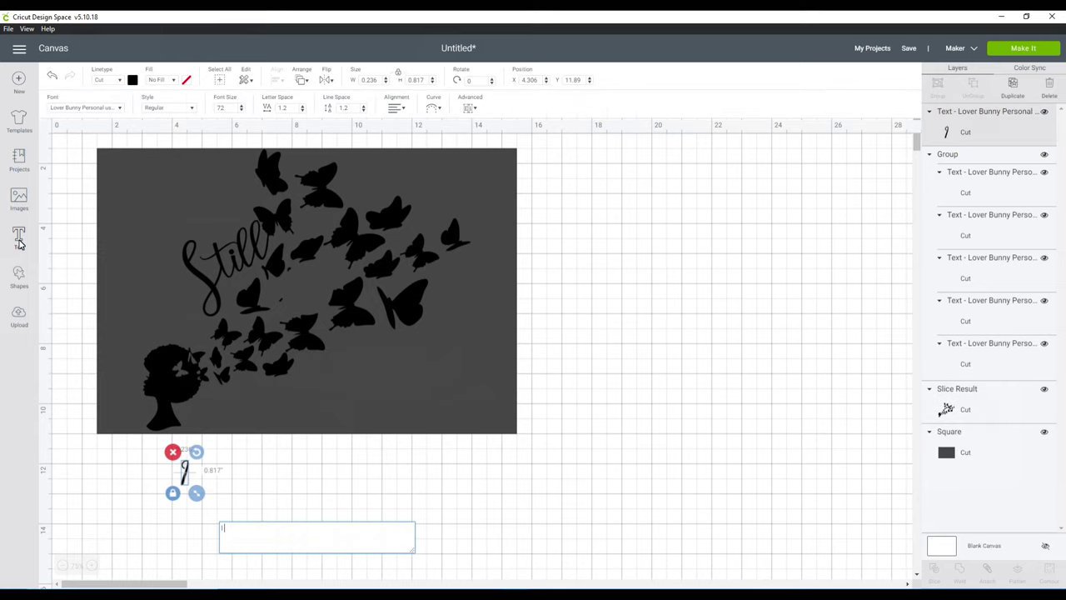
pyautogui.write(' Rise')
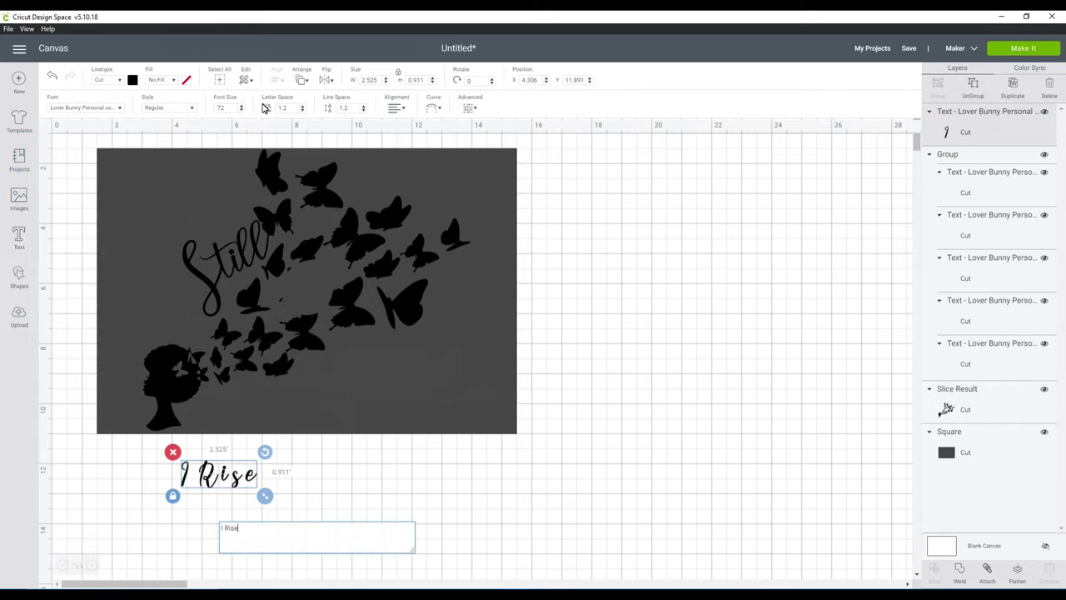
pyautogui.click(304, 117)
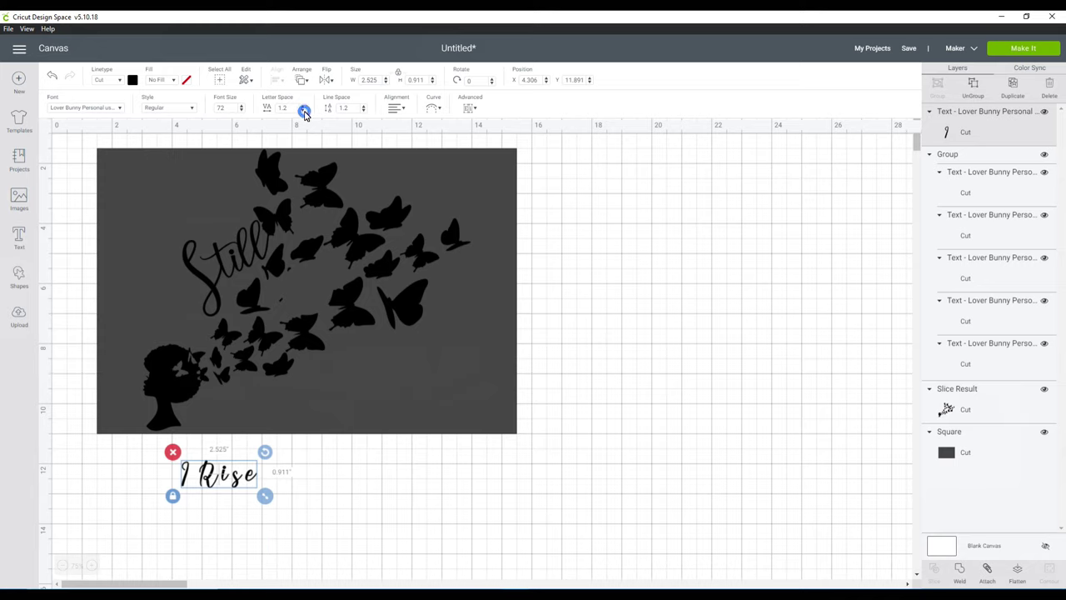
pyautogui.click(303, 112)
pyautogui.click(302, 112)
pyautogui.click(303, 112)
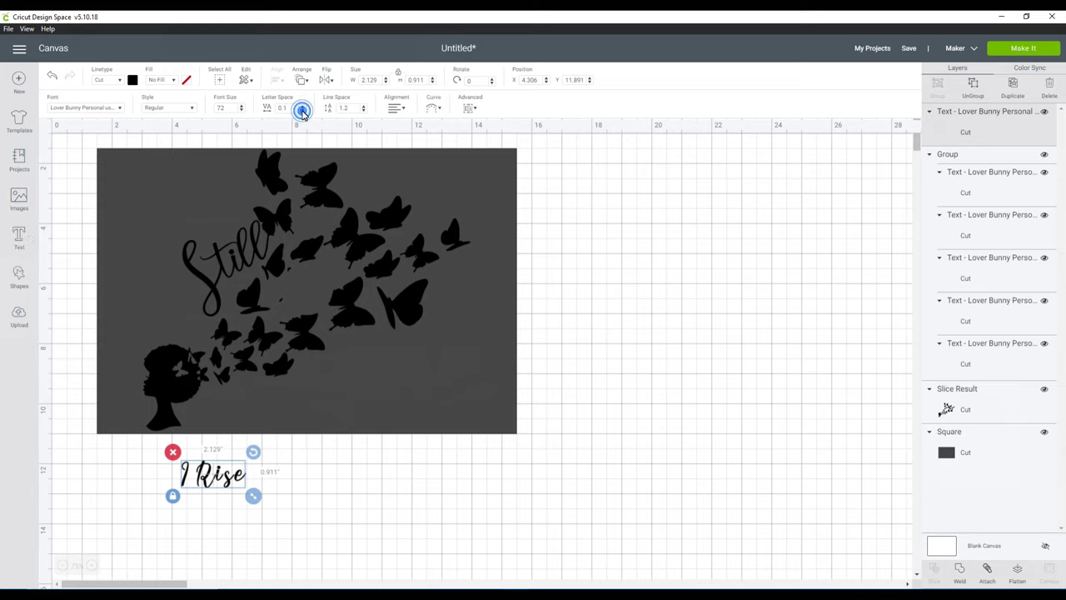
pyautogui.click(302, 112)
pyautogui.click(303, 112)
pyautogui.click(303, 112)
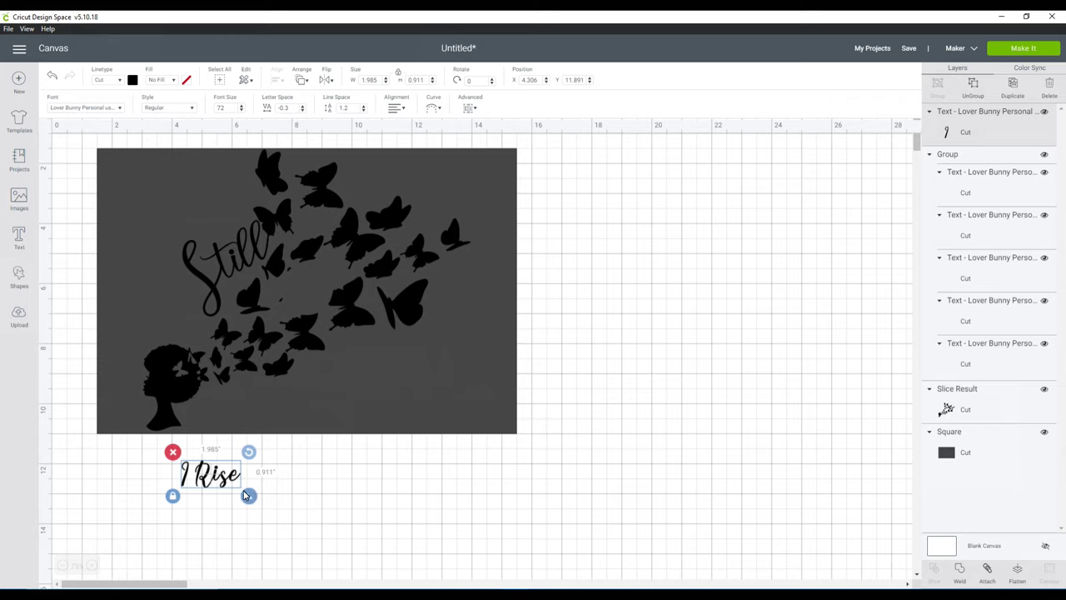
# - Enlarge 'I Rise' and weld its letters into one shape
pyautogui.moveTo(253, 496); pyautogui.dragTo(280, 515)
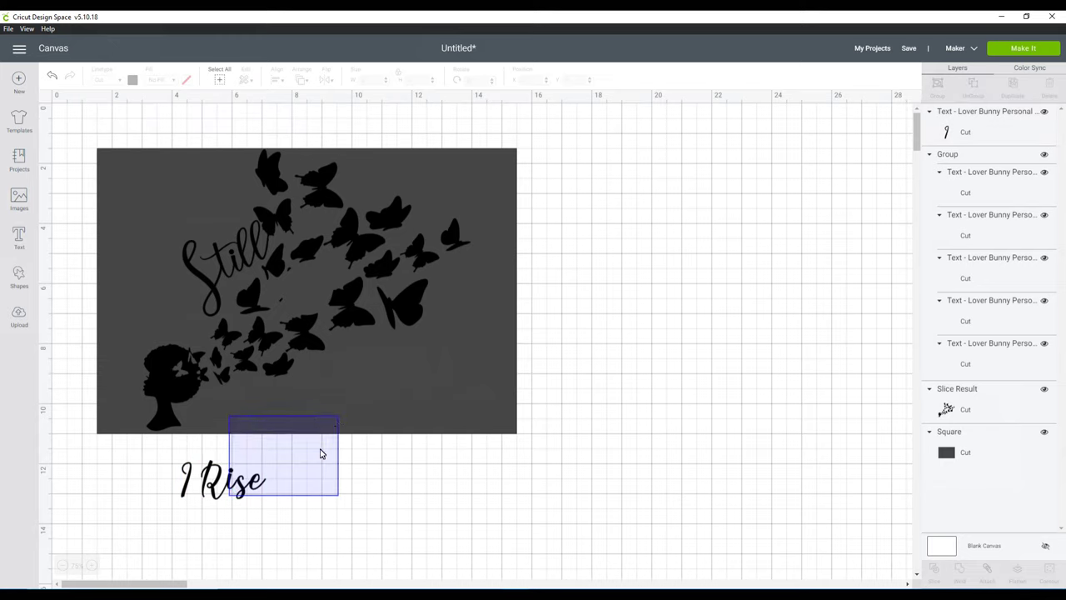
pyautogui.moveTo(321, 454); pyautogui.dragTo(247, 492)
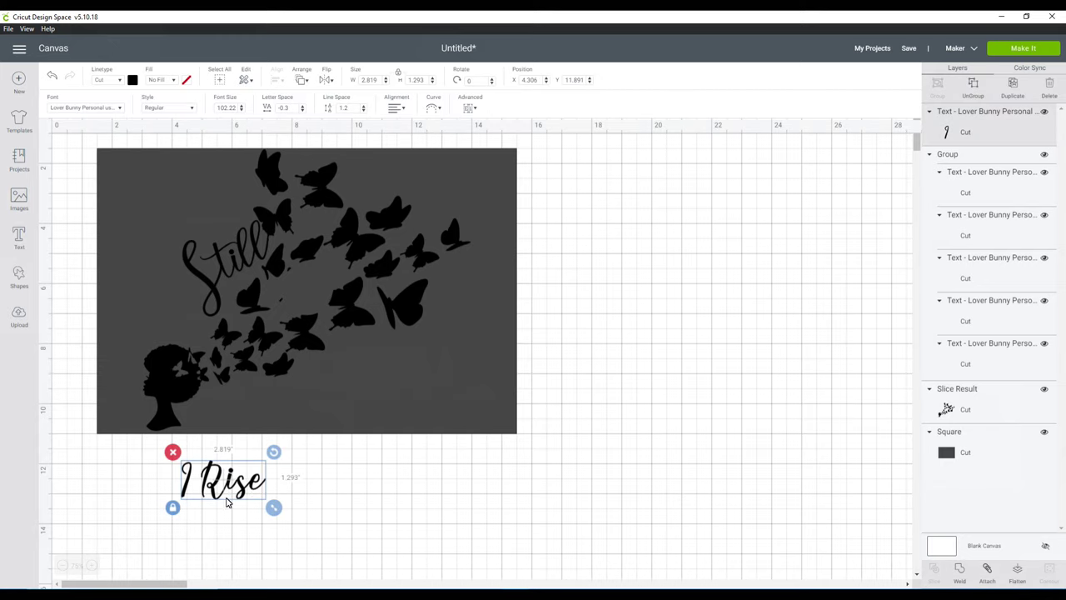
pyautogui.moveTo(227, 494); pyautogui.dragTo(233, 490)
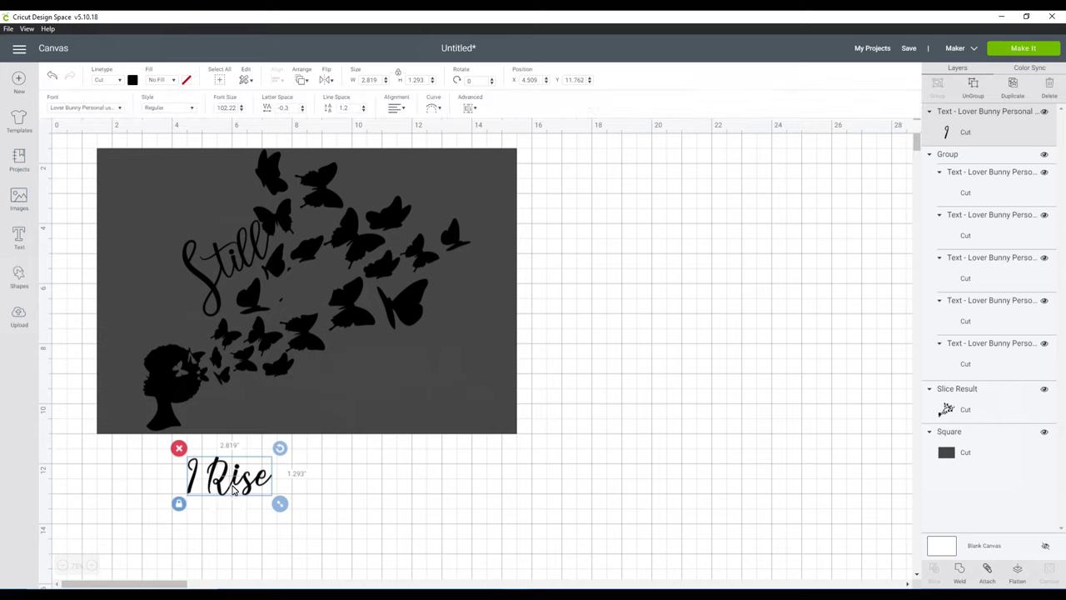
pyautogui.click(959, 571)
# - Rotate 'I Rise' to about 323.74° and move it onto the square below the butterflies
pyautogui.click(248, 478)
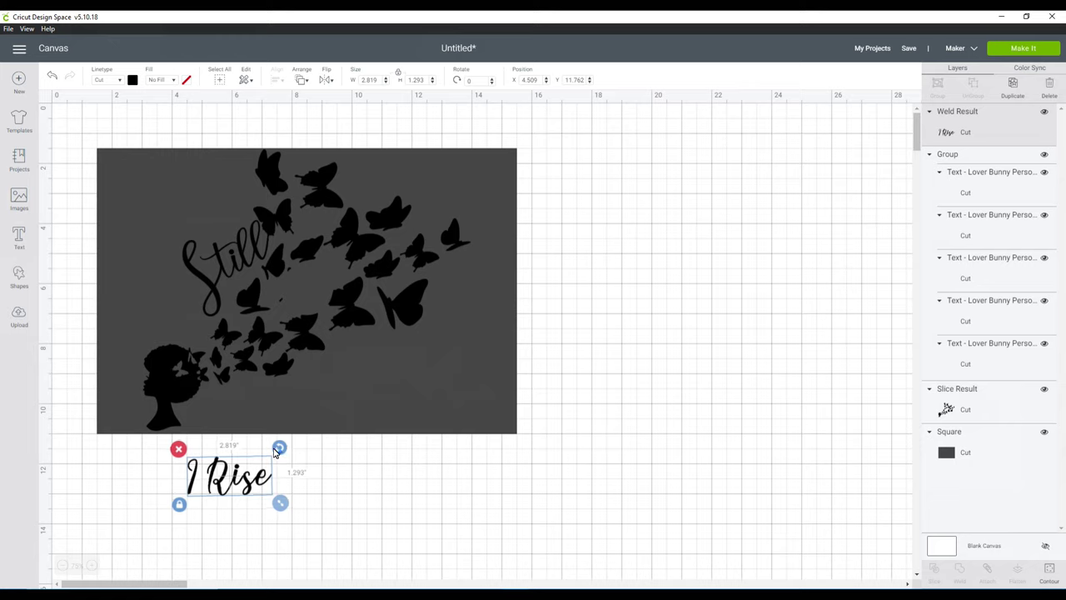
pyautogui.moveTo(278, 451); pyautogui.dragTo(254, 440)
pyautogui.moveTo(247, 492); pyautogui.dragTo(376, 359)
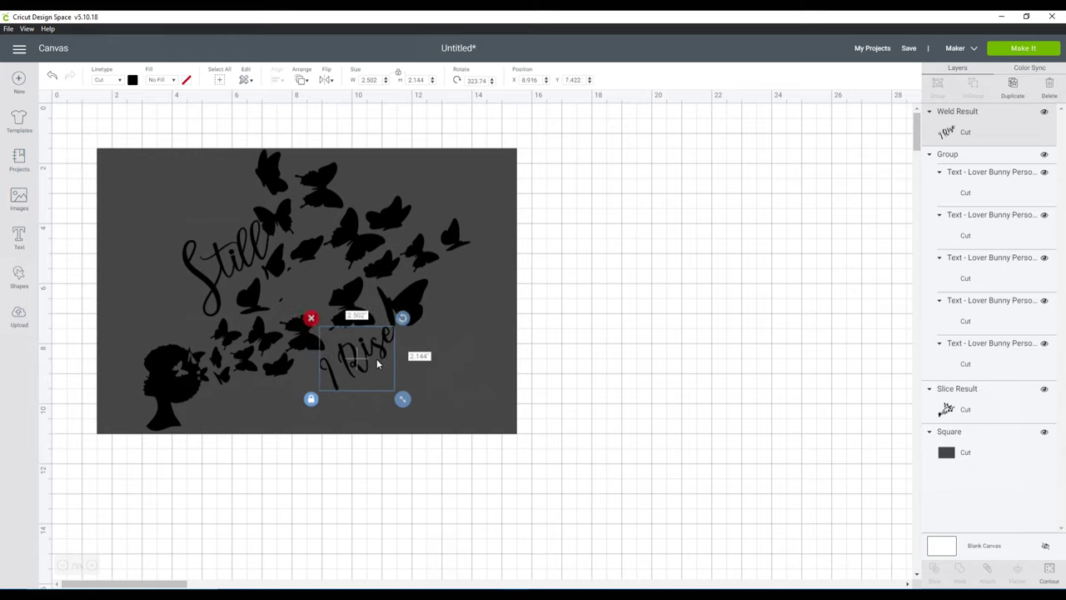
pyautogui.click(364, 348)
pyautogui.click(363, 346)
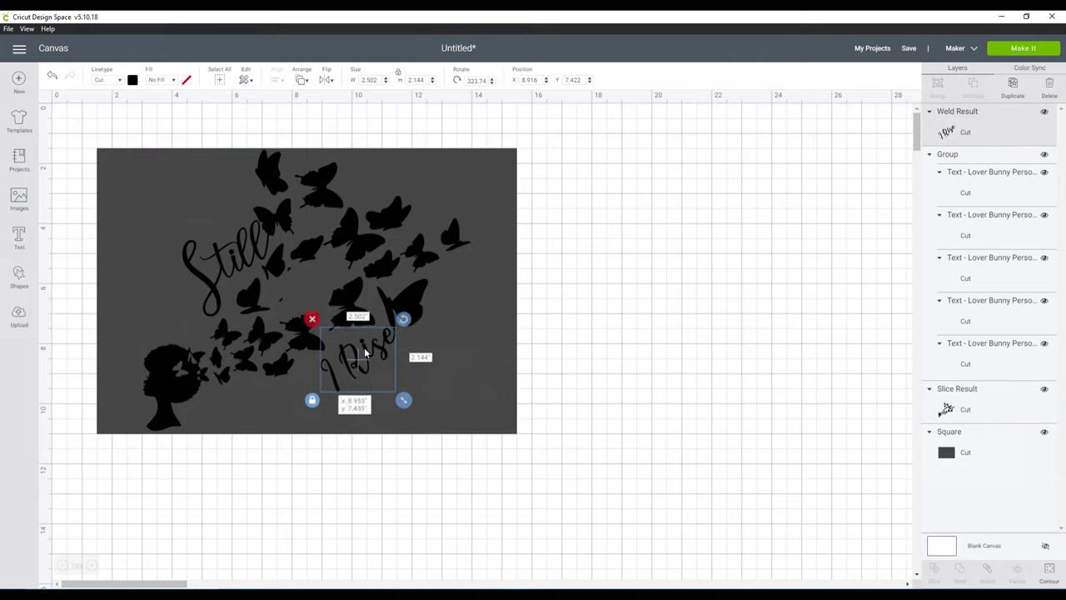
pyautogui.click(366, 522)
pyautogui.moveTo(364, 346); pyautogui.dragTo(362, 344)
# - Attach and weld 'I Rise', 'Still' and the butterfly silhouette into one shape
pyautogui.click(371, 468)
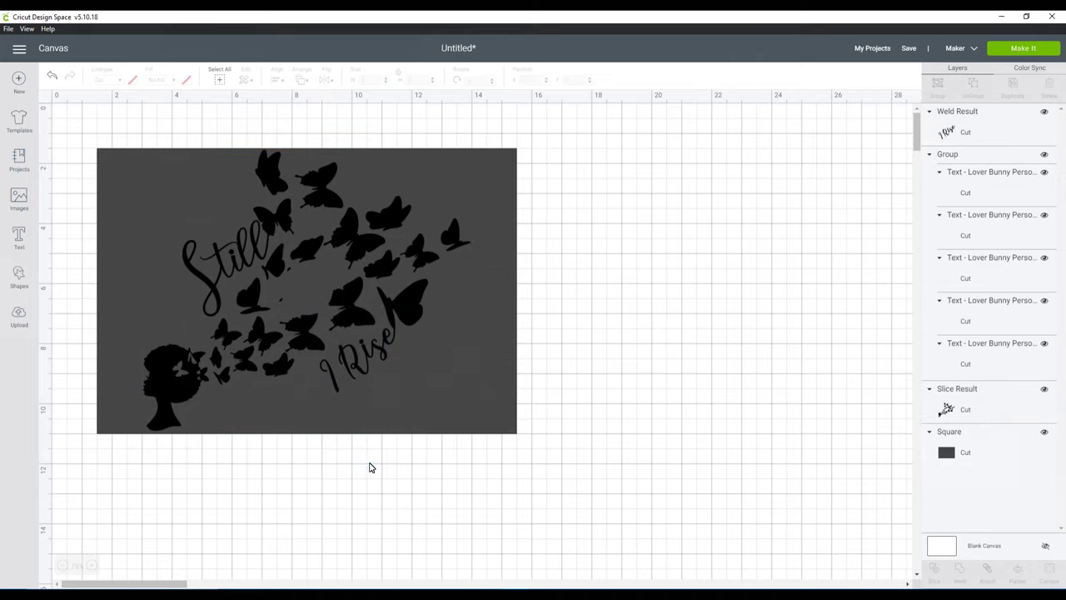
pyautogui.click(380, 348)
pyautogui.keyDown('shift'); pyautogui.click(223, 254); pyautogui.keyUp('shift')
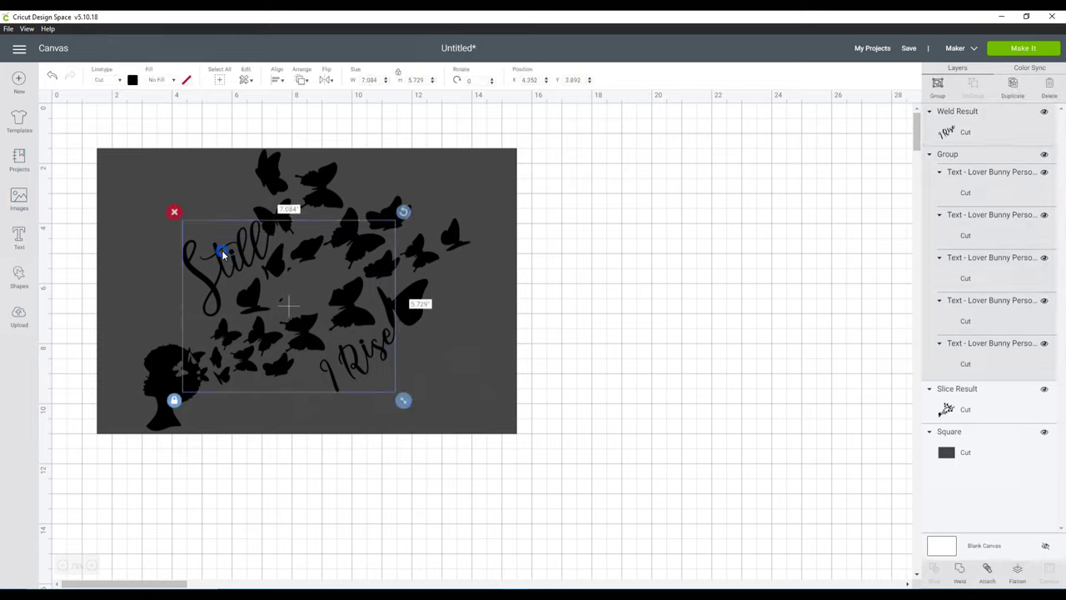
pyautogui.keyDown('shift'); pyautogui.click(202, 213); pyautogui.keyUp('shift')
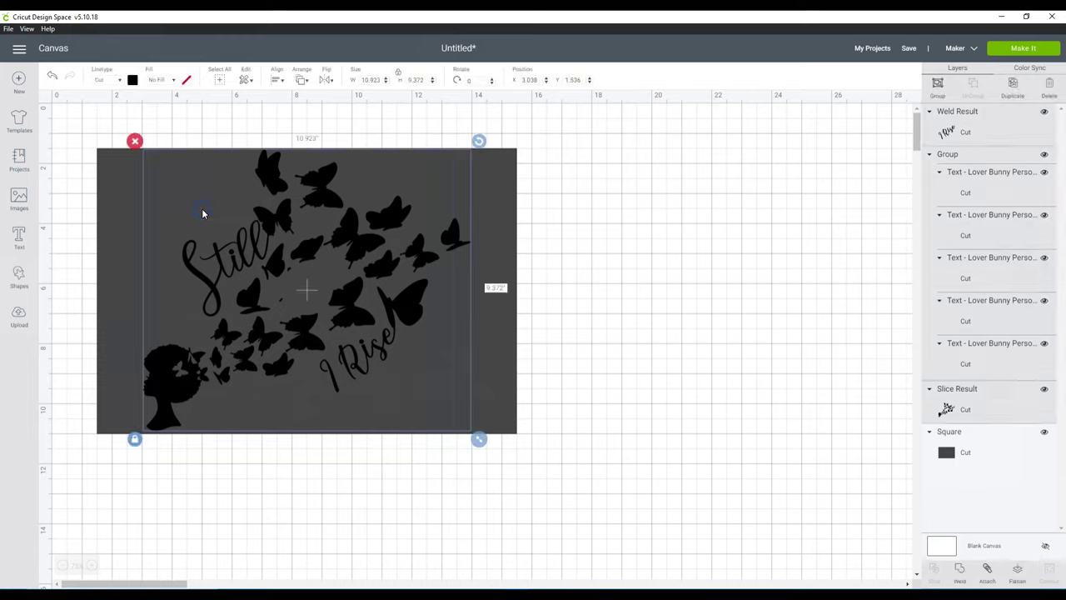
pyautogui.click(988, 573)
pyautogui.click(958, 570)
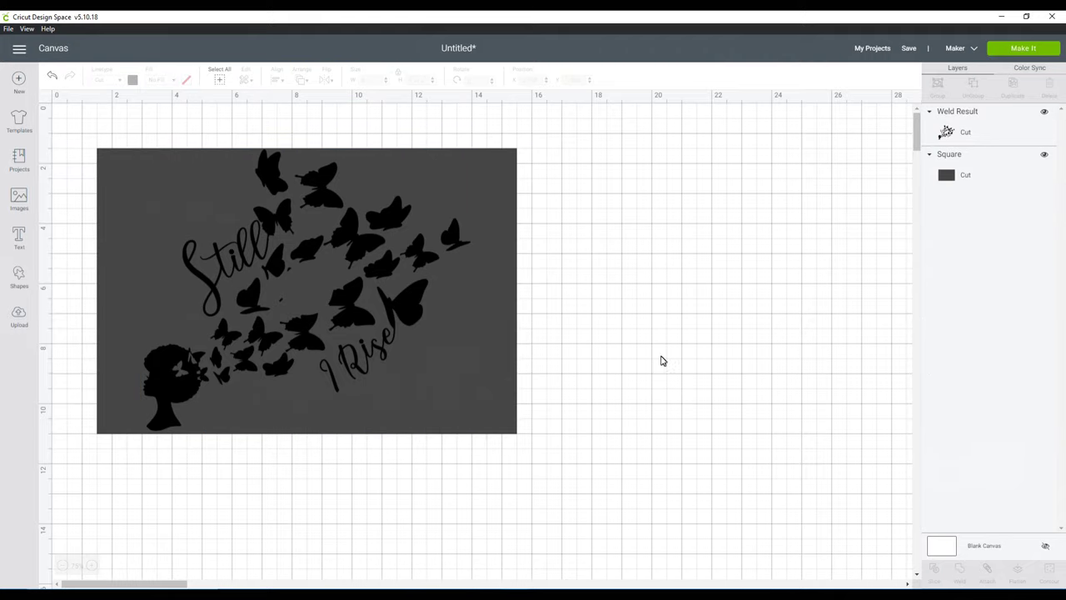
# - Delete the grey background square and send the design to the cut mat preview
pyautogui.click(494, 395)
pyautogui.click(88, 141)
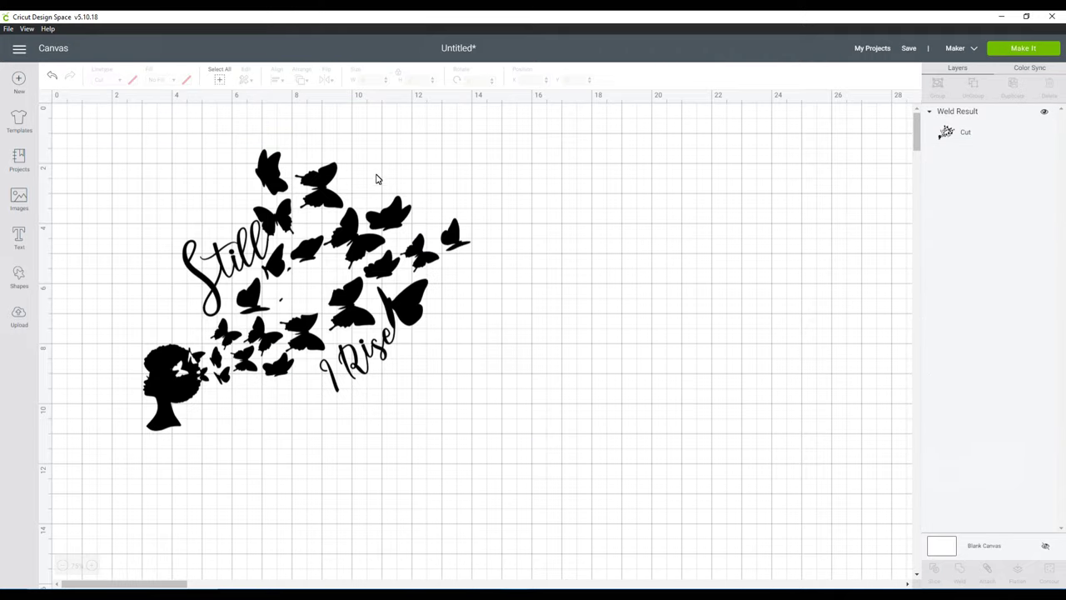
pyautogui.click(1024, 48)
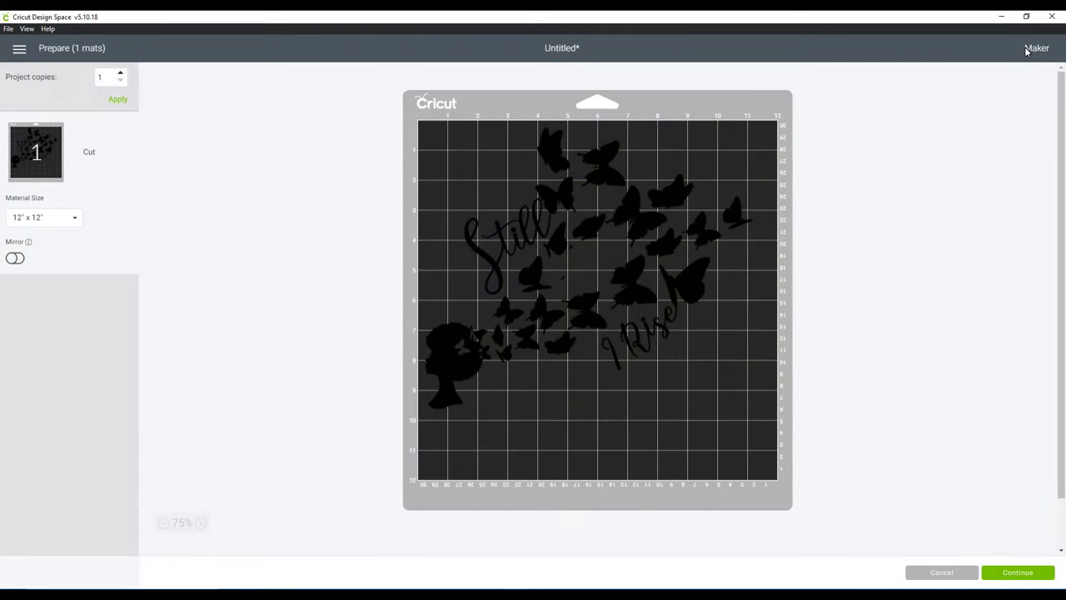